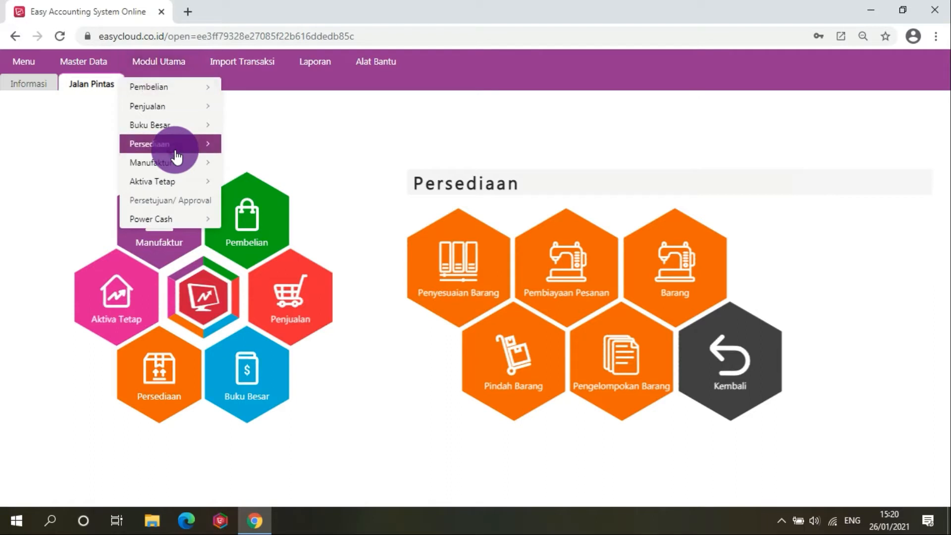
pyautogui.moveTo(176, 148)
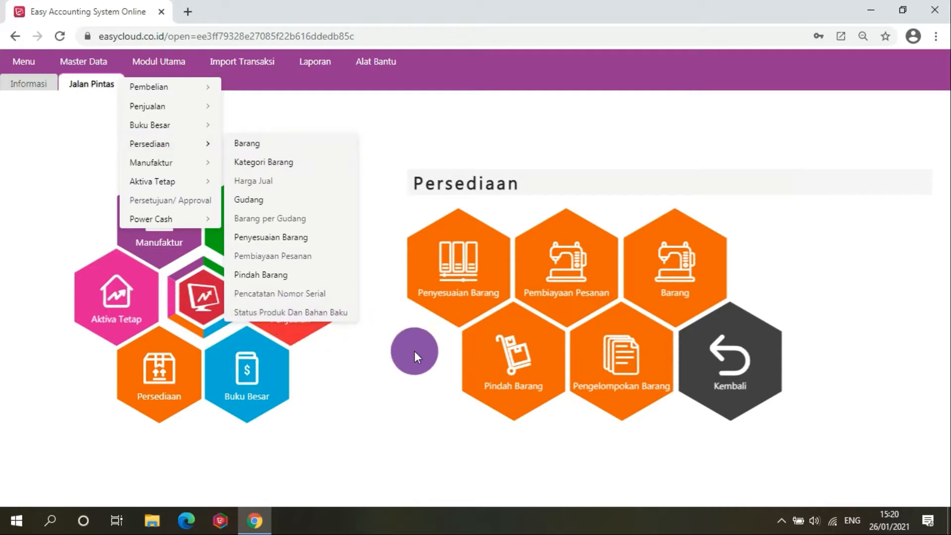
pyautogui.click(433, 352)
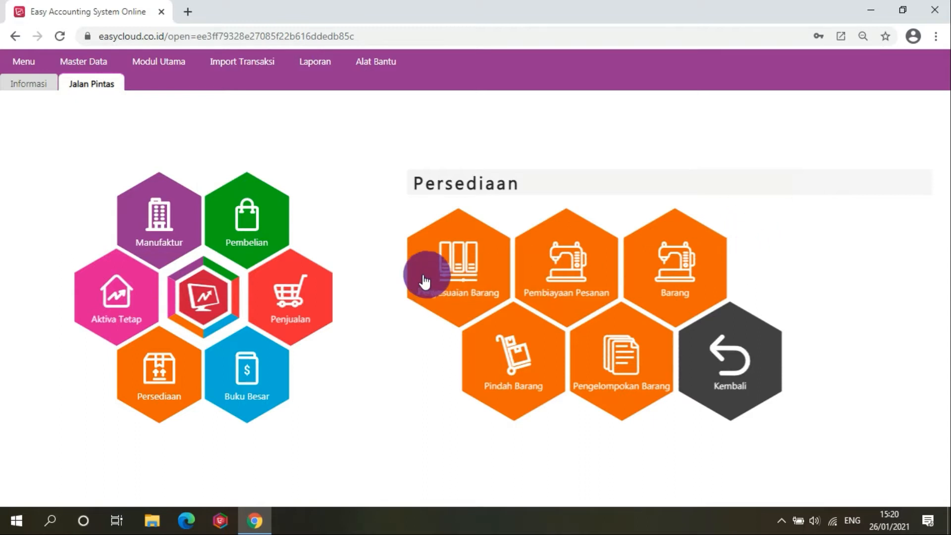
pyautogui.click(554, 265)
pyautogui.click(559, 197)
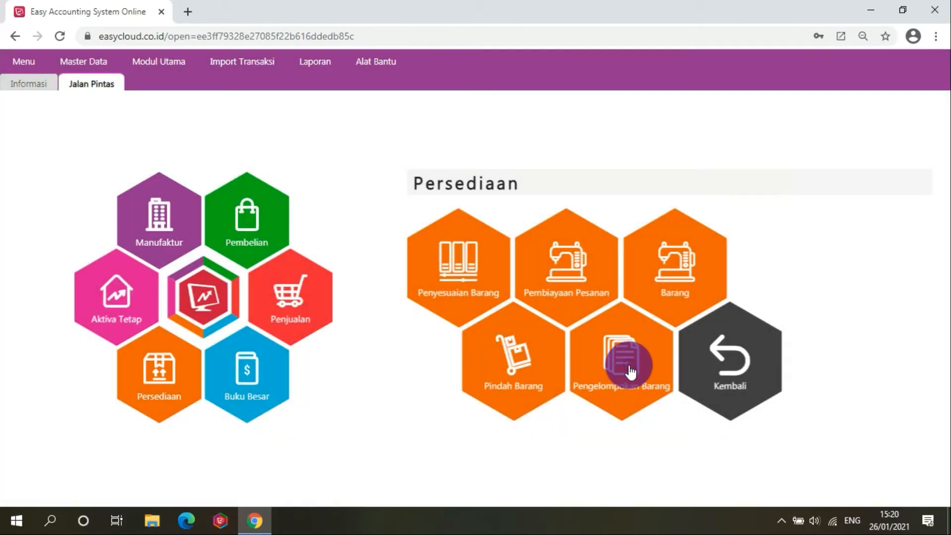
pyautogui.click(629, 365)
pyautogui.click(568, 190)
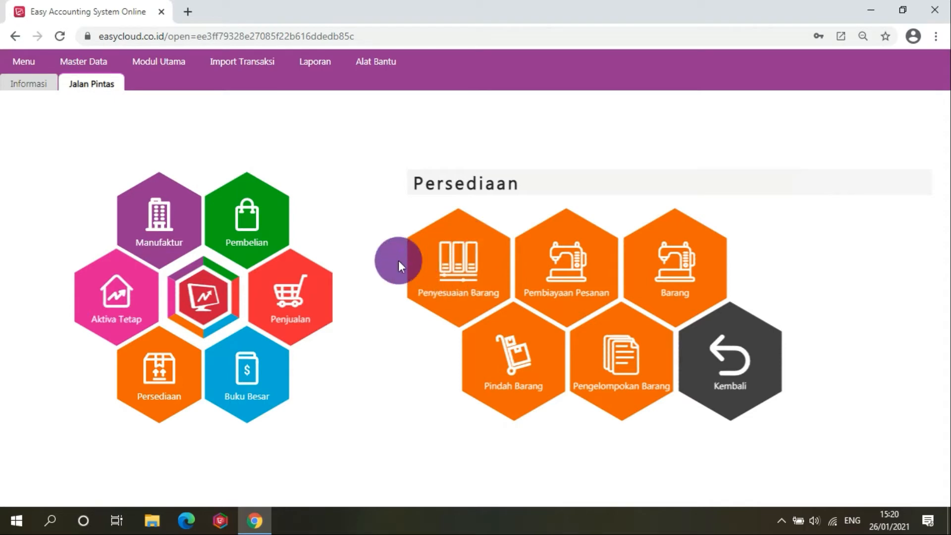
# - Open a new Penyesuaian Barang entry and bring up the choices for its adjustment account
pyautogui.click(462, 272)
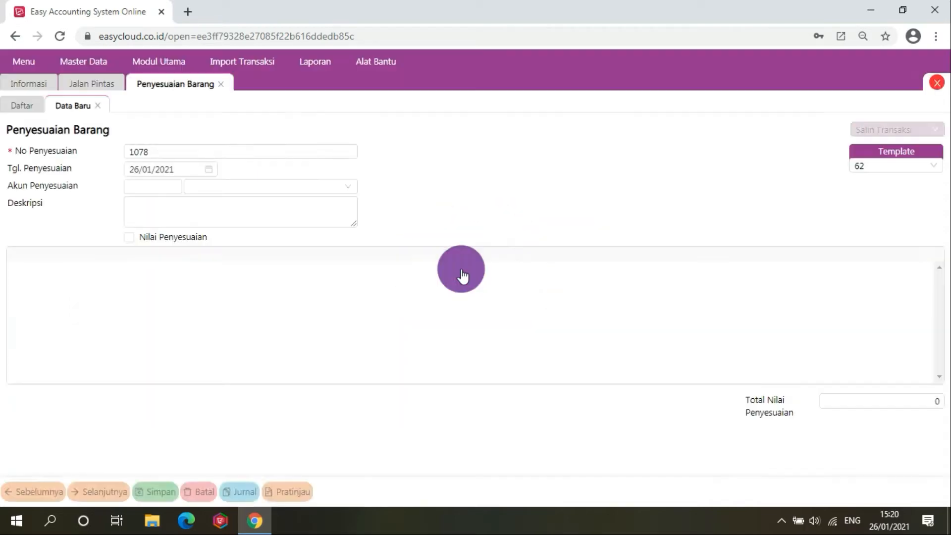
pyautogui.click(318, 226)
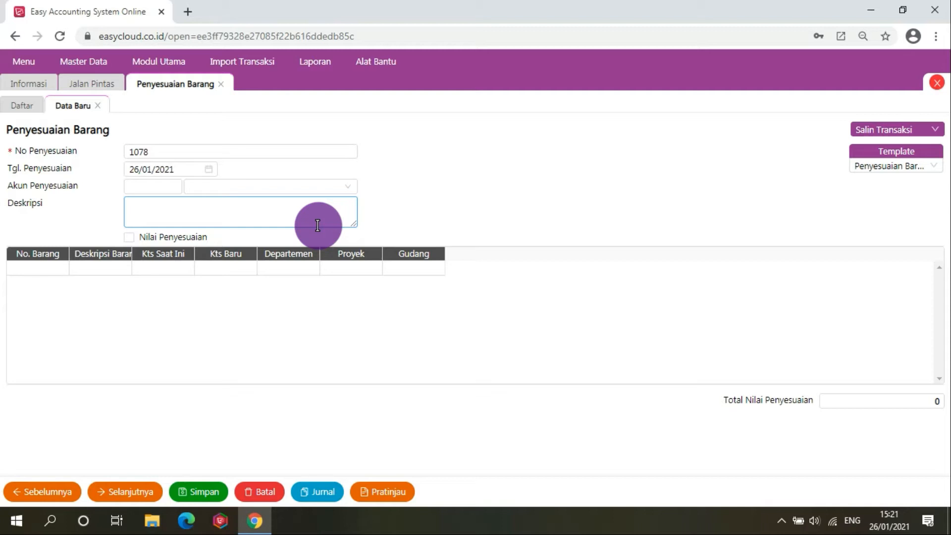
pyautogui.click(200, 149)
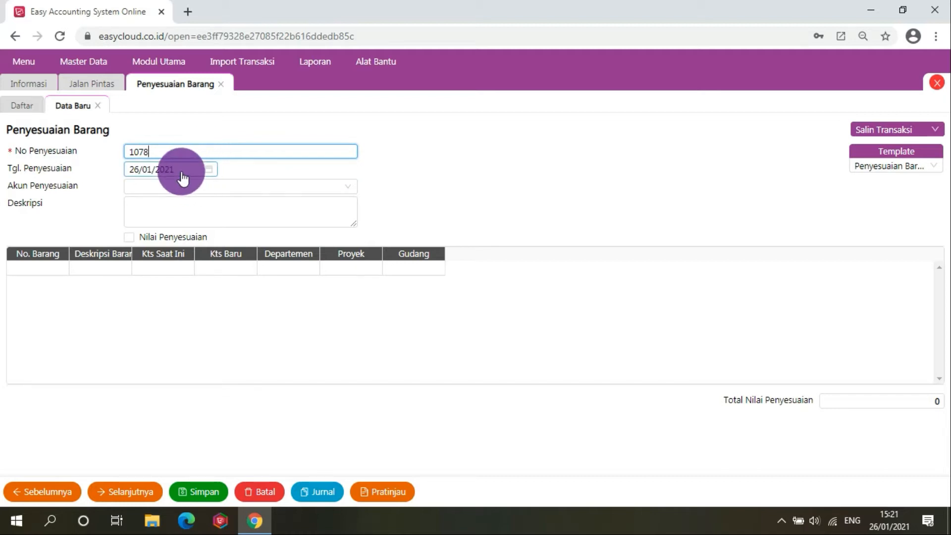
pyautogui.click(218, 187)
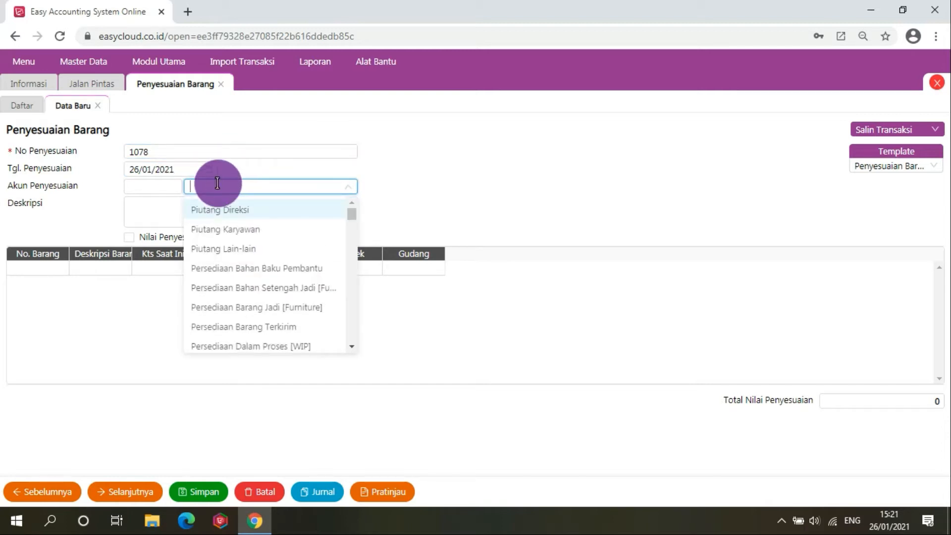
pyautogui.write('PERS')
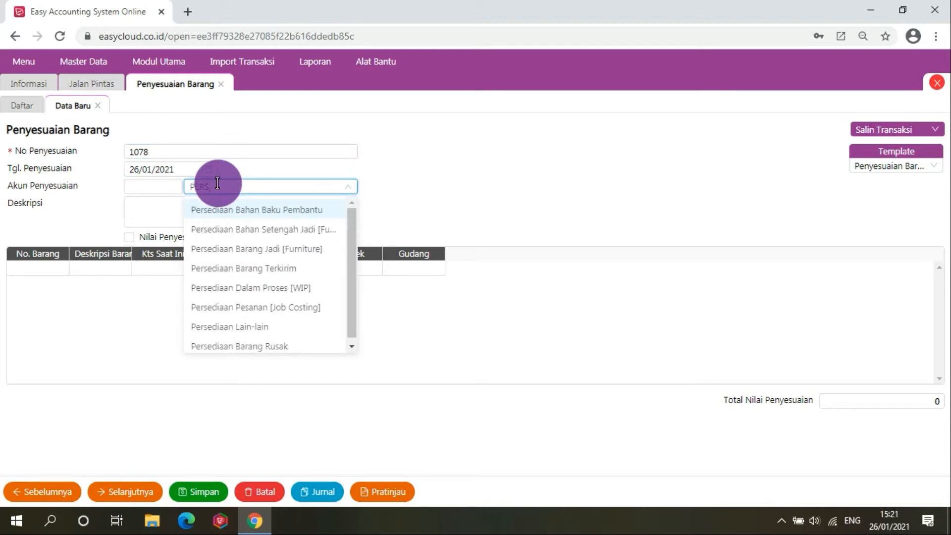
pyautogui.press('BackSpace')
pyautogui.press('BackSpace')
pyautogui.press('BackSpace')
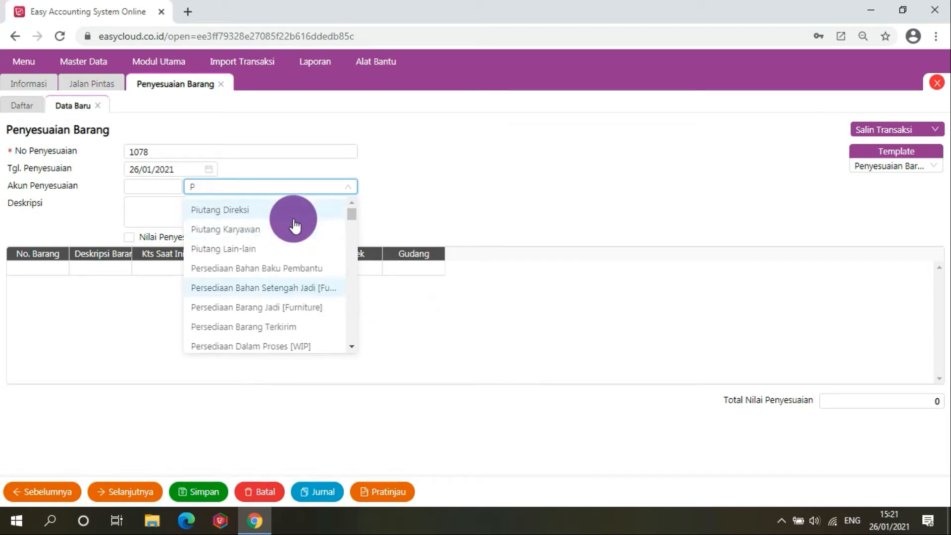
pyautogui.press('BackSpace')
# - Filter the accounts by BIAYA and set Akun Penyesuaian to Biaya Lain-lain Pabrik
pyautogui.write('BIAYA')
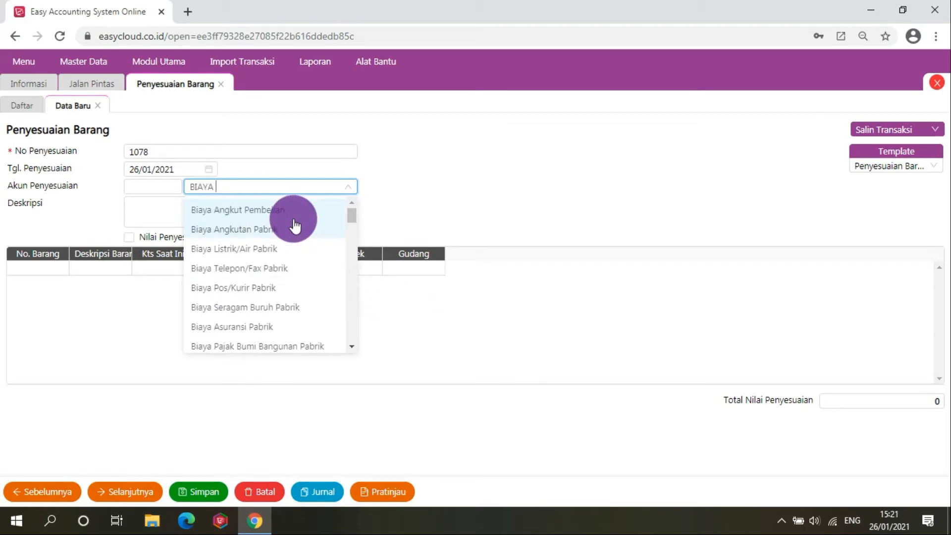
pyautogui.scroll(-5, 352, 344)
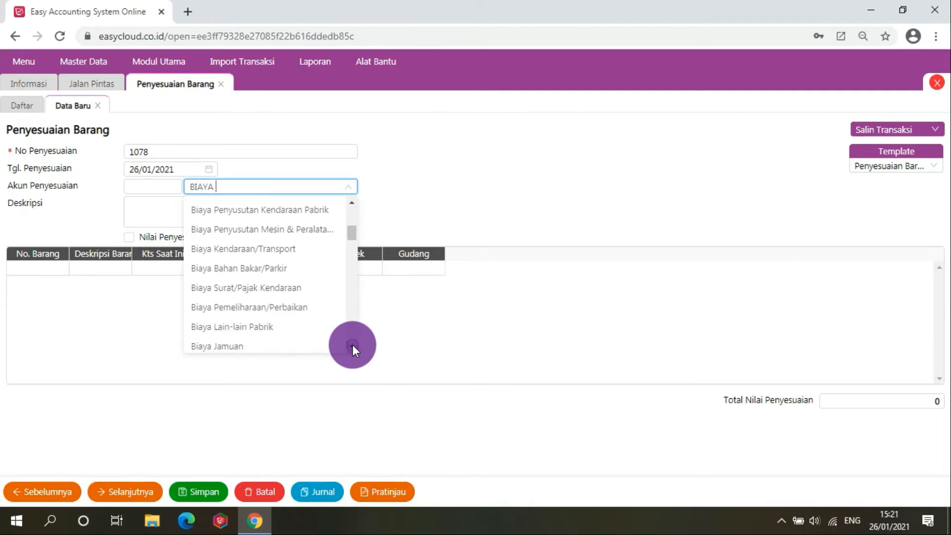
pyautogui.scroll(-2, 353, 343)
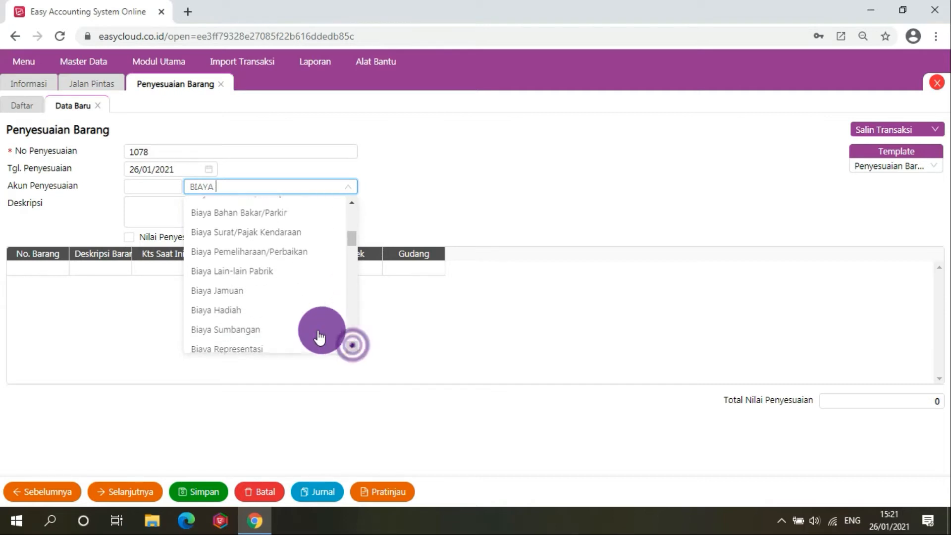
pyautogui.click(266, 273)
# - Enter "Barang Hilang" as the description of the adjustment
pyautogui.click(211, 217)
pyautogui.write('B')
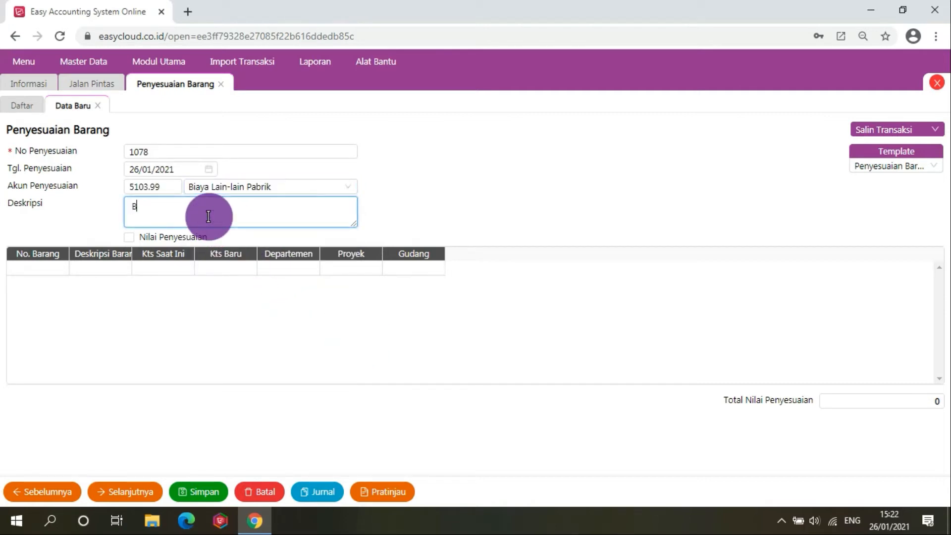
pyautogui.write('arang Hilang')
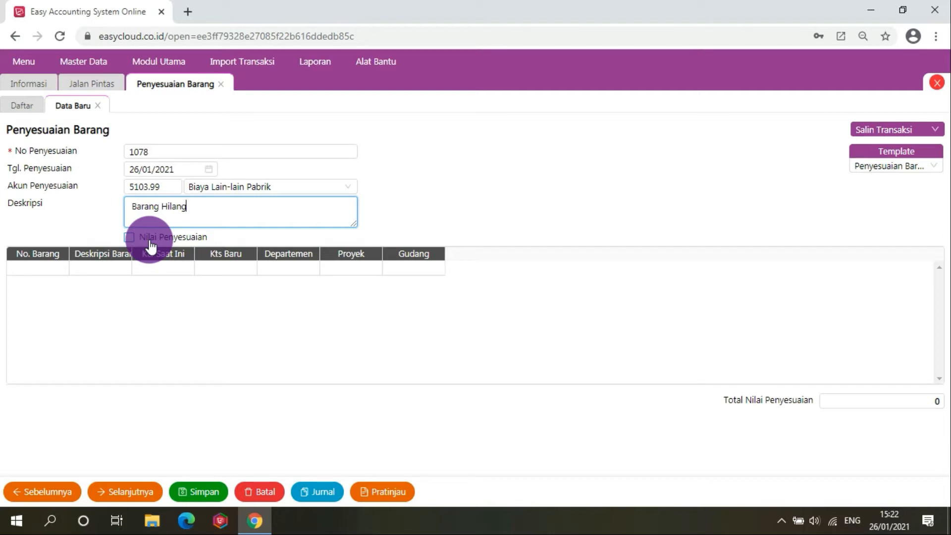
# - Add item AL-100mm to the adjustment's first row and widen the Deskripsi Barang column to show the full item description
pyautogui.click(46, 272)
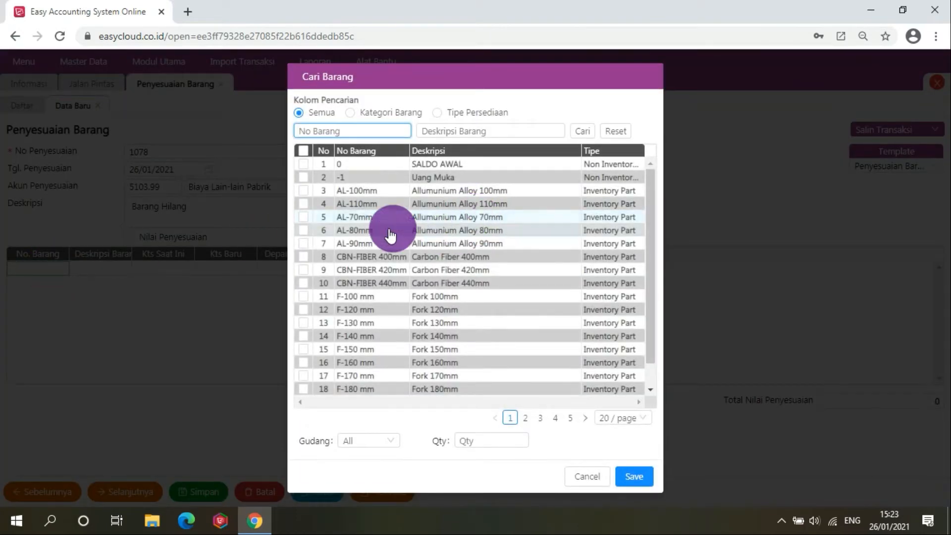
pyautogui.click(304, 194)
pyautogui.click(635, 475)
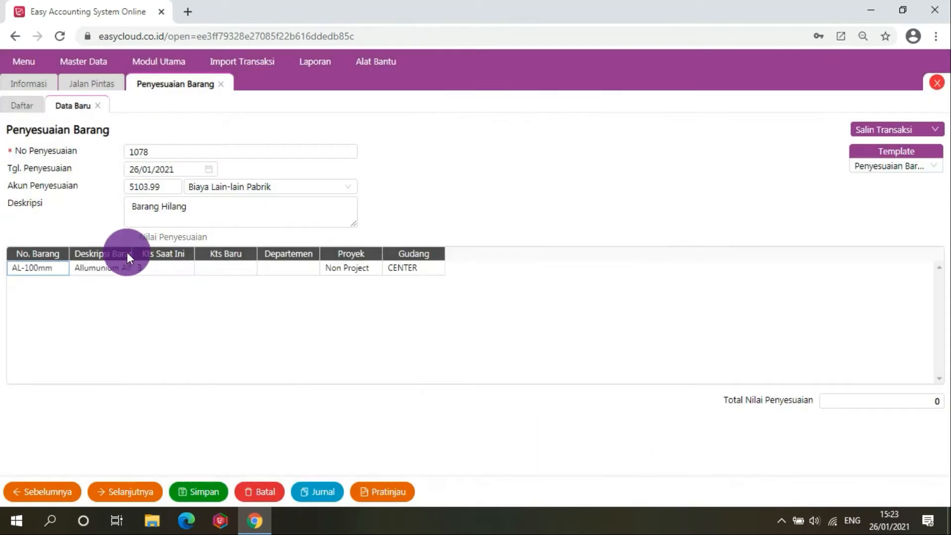
pyautogui.moveTo(133, 251); pyautogui.dragTo(265, 253)
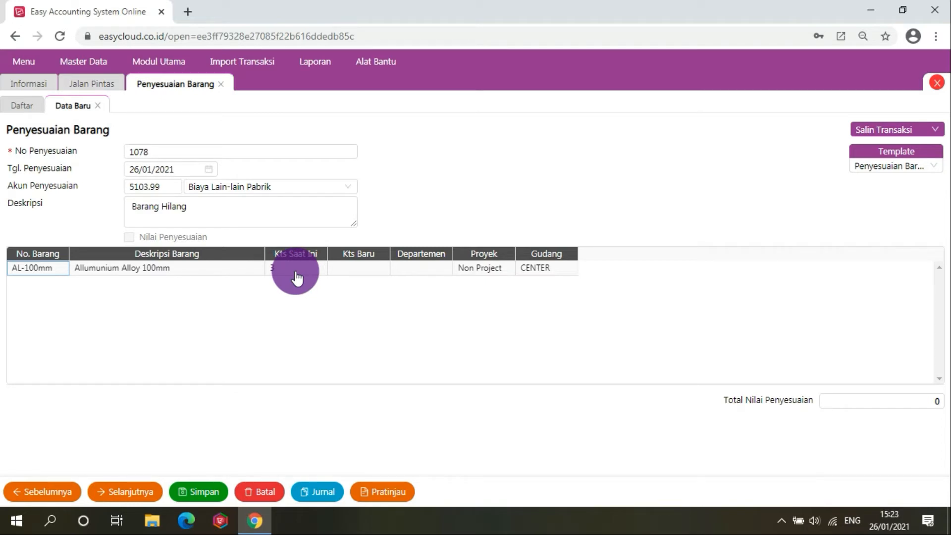
# - Set the new quantity (Kts Baru) of AL-100mm to 2
pyautogui.click(355, 277)
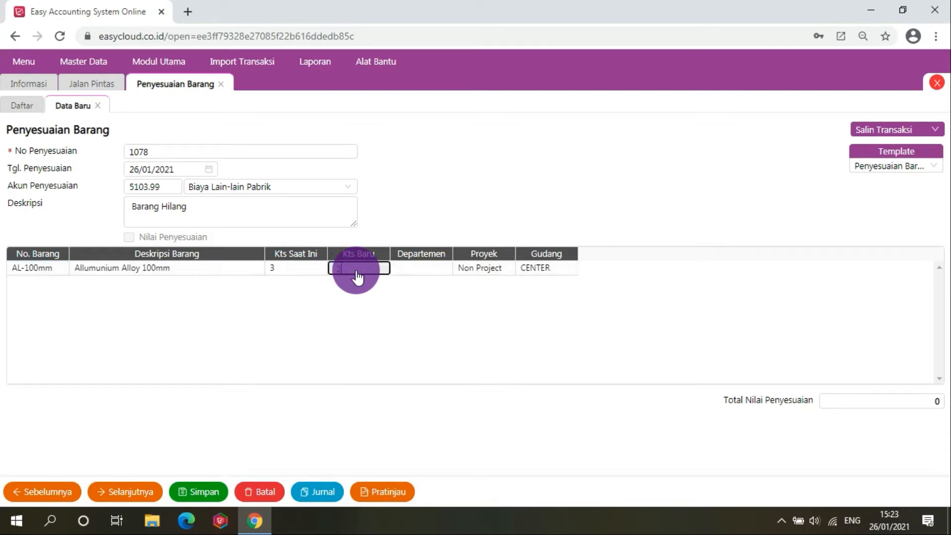
pyautogui.write('2')
pyautogui.click(308, 271)
pyautogui.click(352, 274)
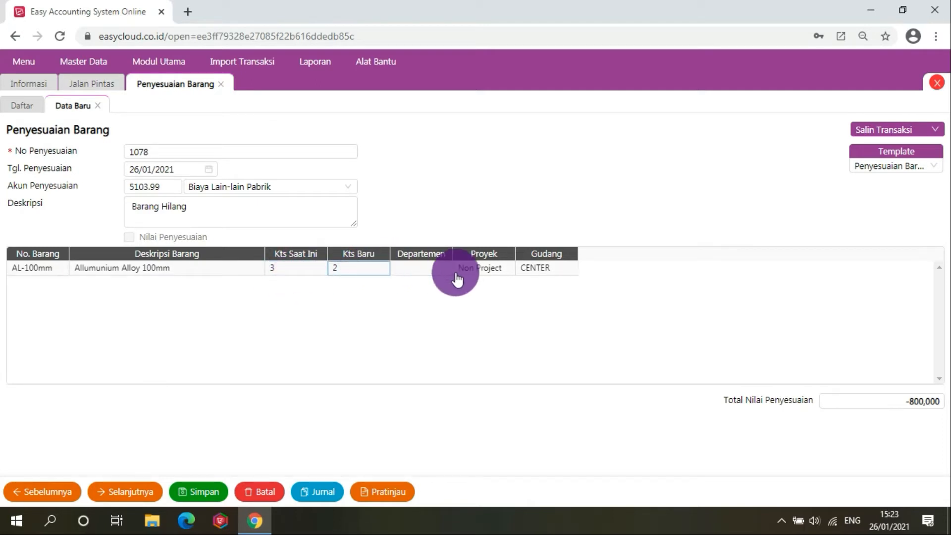
# - Assign the AL-100mm row to NON DEPARTMENT and NON PROJECT, keeping CENTER as its warehouse
pyautogui.click(435, 274)
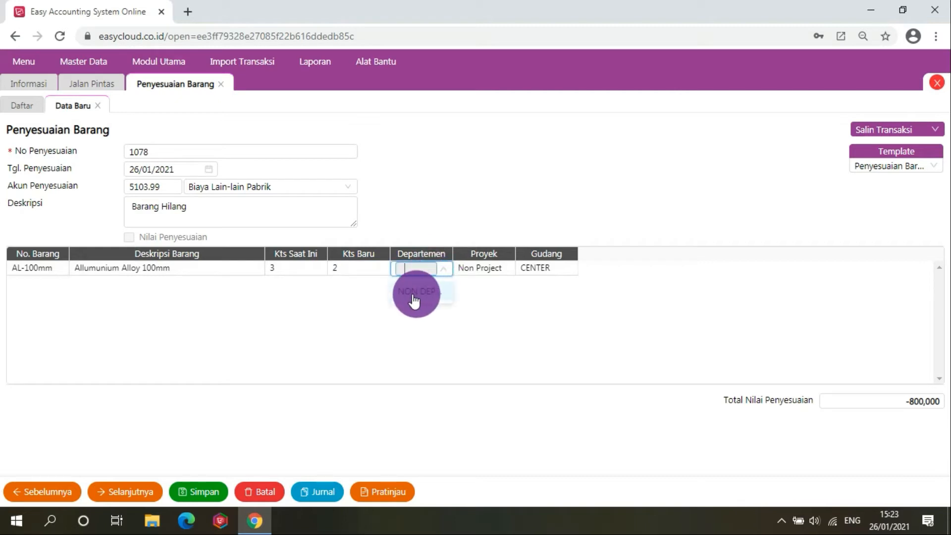
pyautogui.click(411, 290)
pyautogui.click(467, 272)
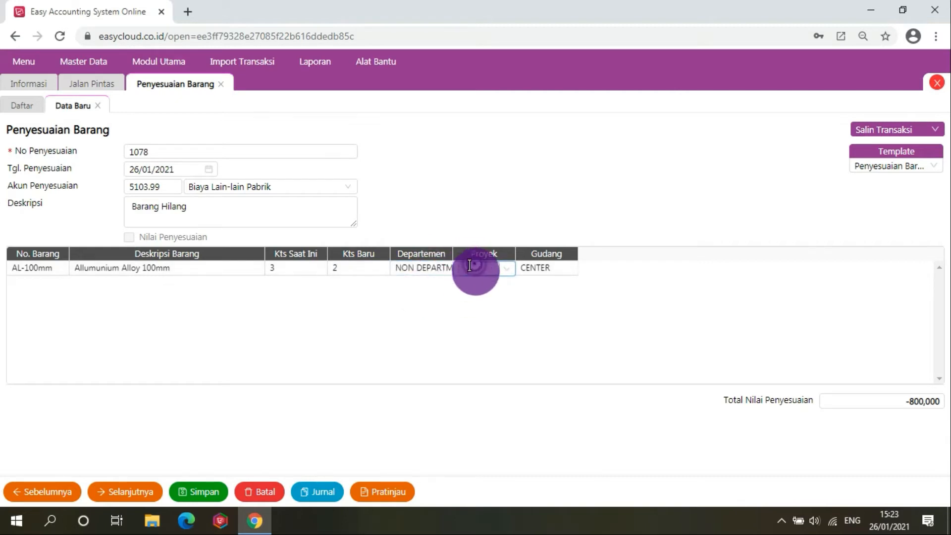
pyautogui.click(471, 268)
pyautogui.click(467, 293)
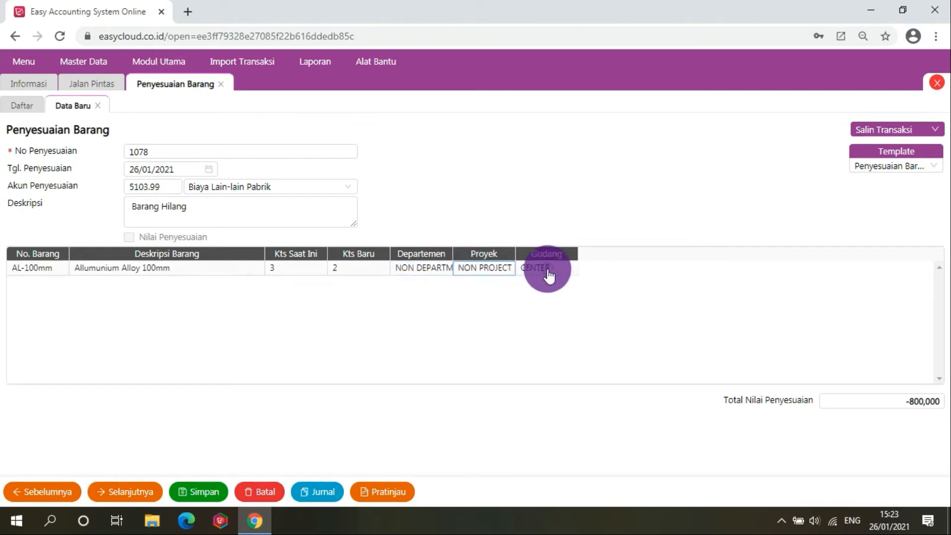
pyautogui.click(548, 271)
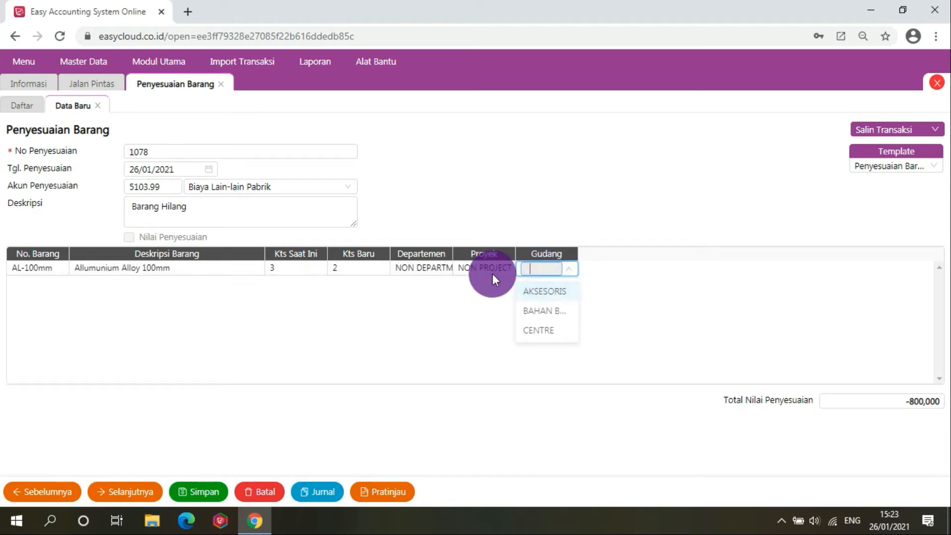
pyautogui.click(607, 283)
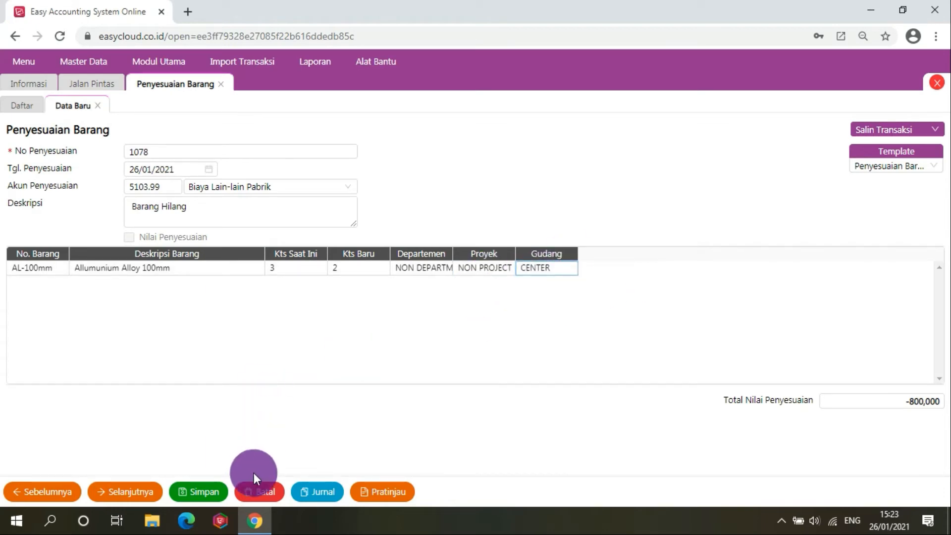
pyautogui.click(207, 495)
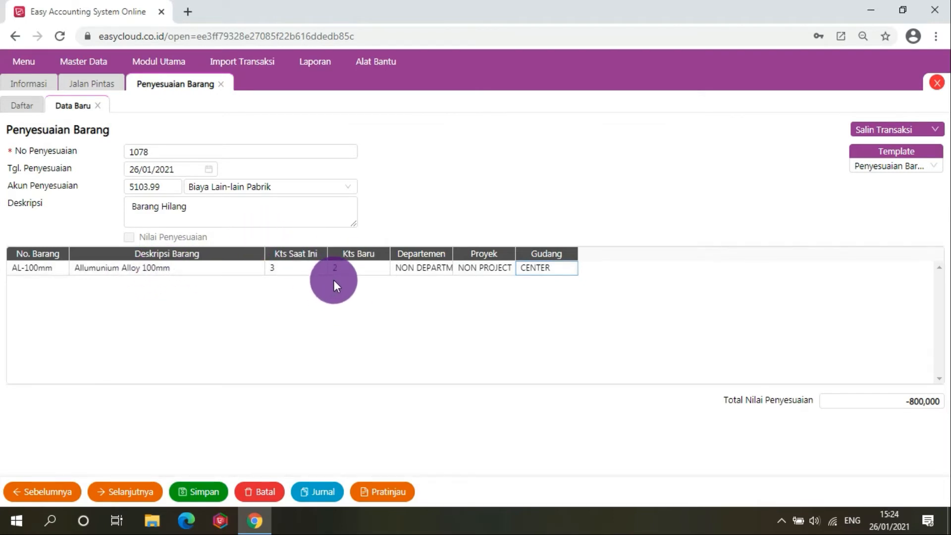
# - Check the stock quantity of AL-100mm in the Barang list against the adjustment entry, ending back on the entry
pyautogui.click(166, 75)
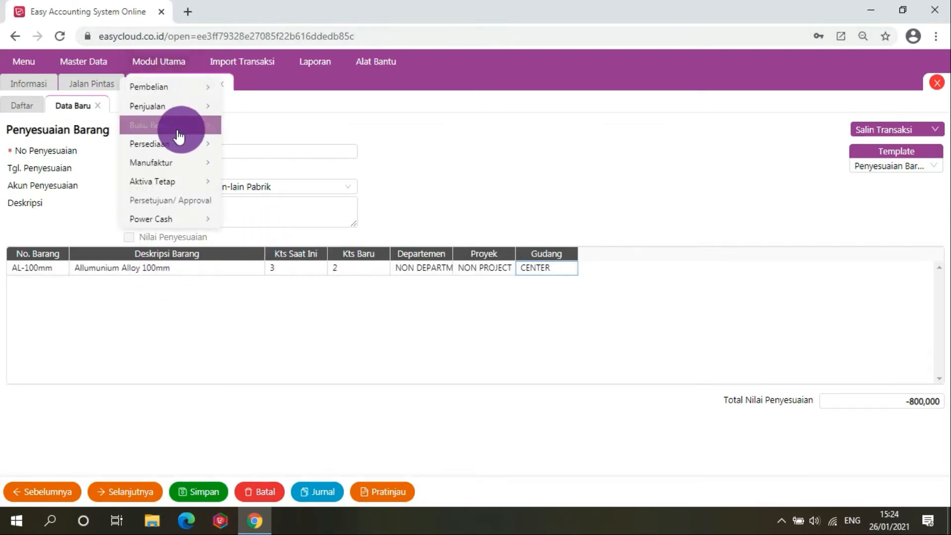
pyautogui.moveTo(170, 144)
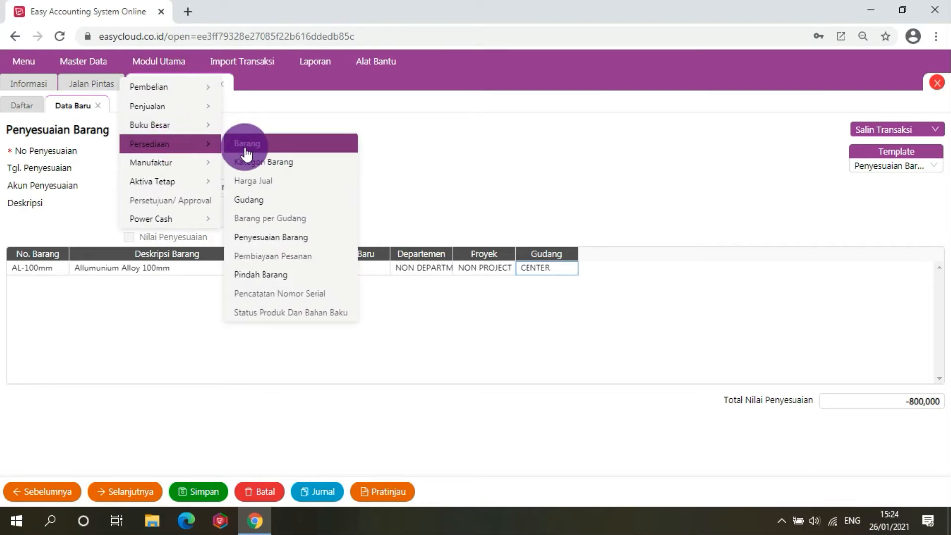
pyautogui.click(246, 146)
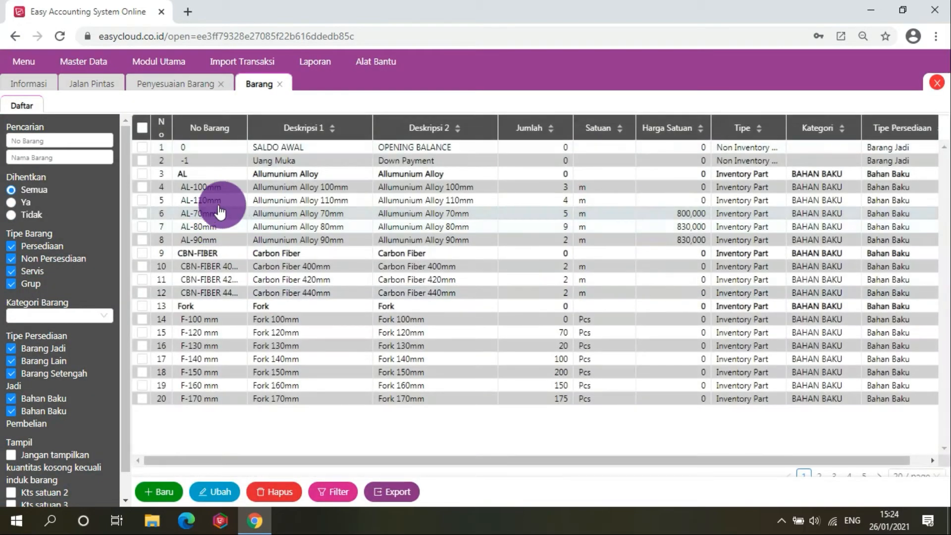
pyautogui.click(233, 200)
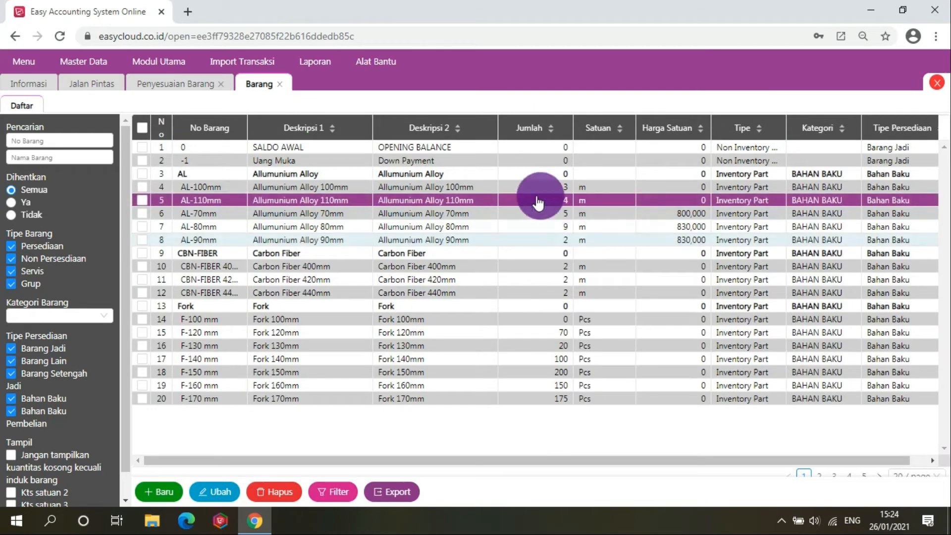
pyautogui.click(174, 85)
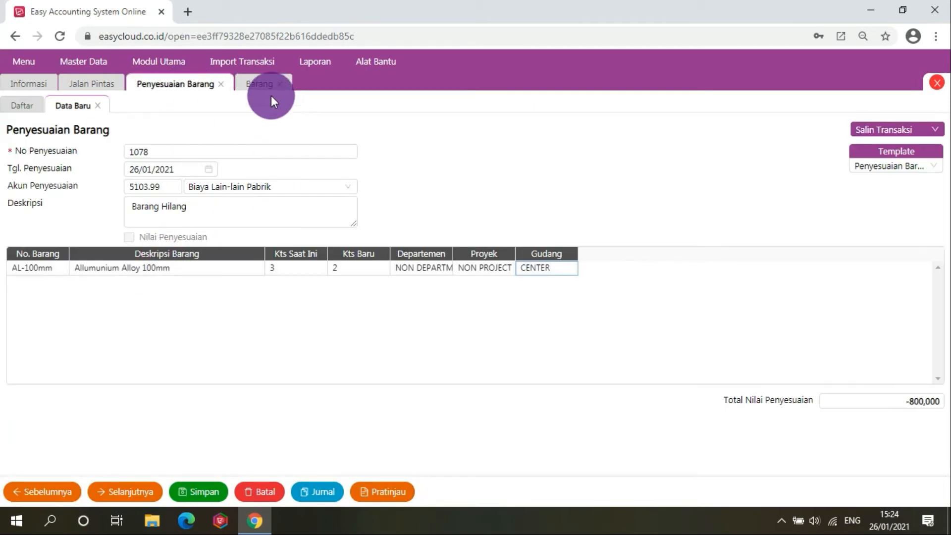
pyautogui.click(252, 84)
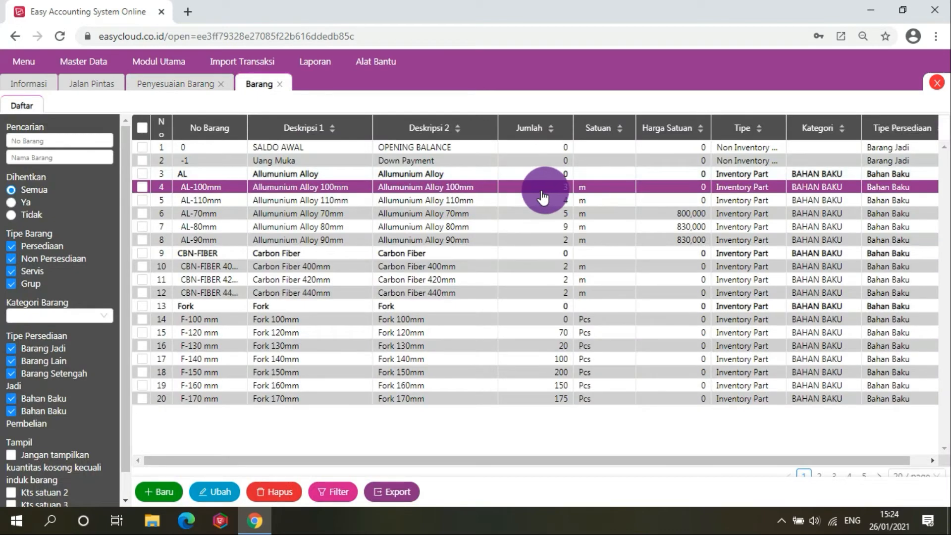
pyautogui.click(199, 89)
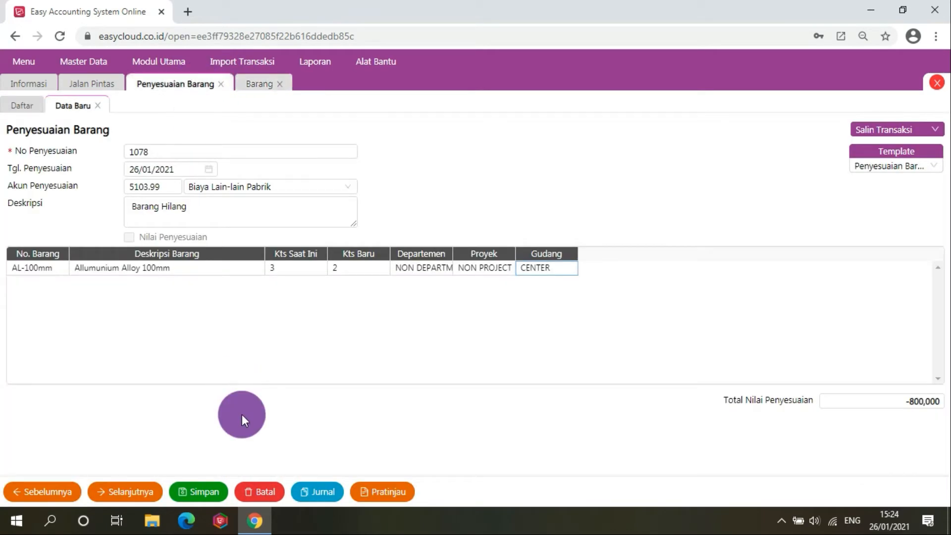
# - Save the lost-goods adjustment for AL-100mm and refresh the Penyesuaian Barang list
pyautogui.click(205, 492)
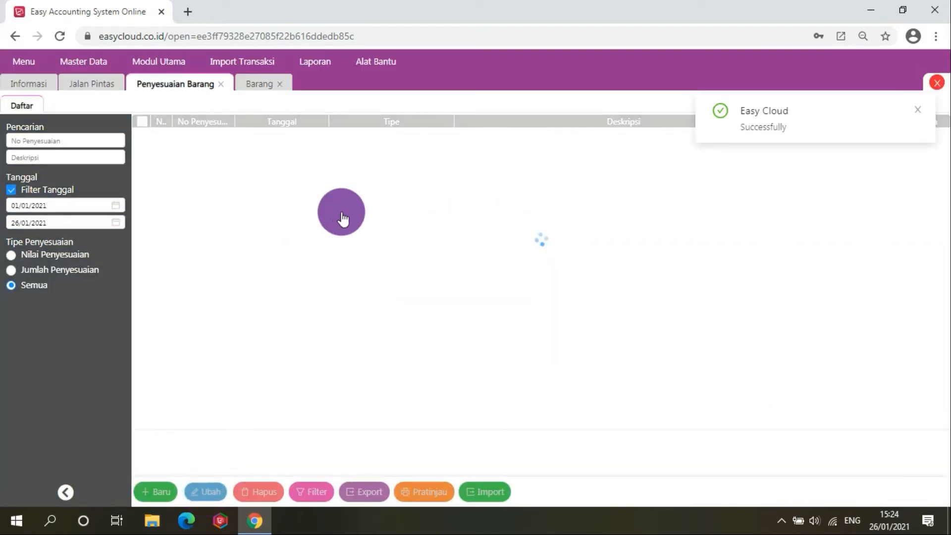
pyautogui.rightClick(342, 413)
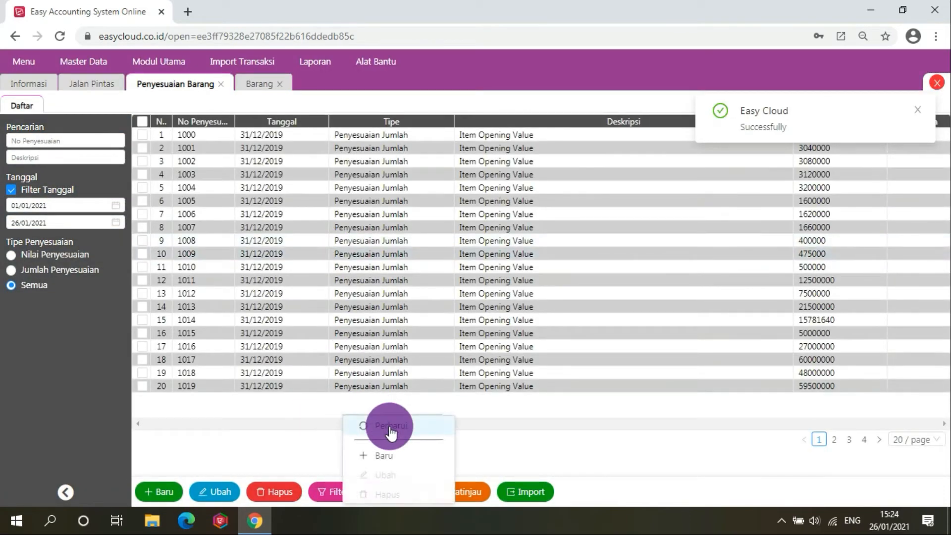
pyautogui.click(390, 426)
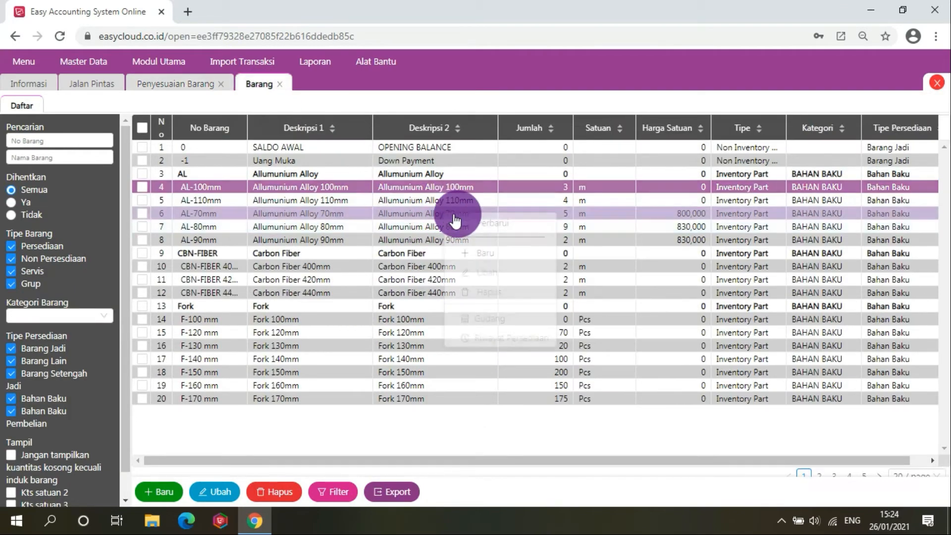
# - Refresh the Barang list and check the stock quantity of AL-100mm
pyautogui.rightClick(449, 214)
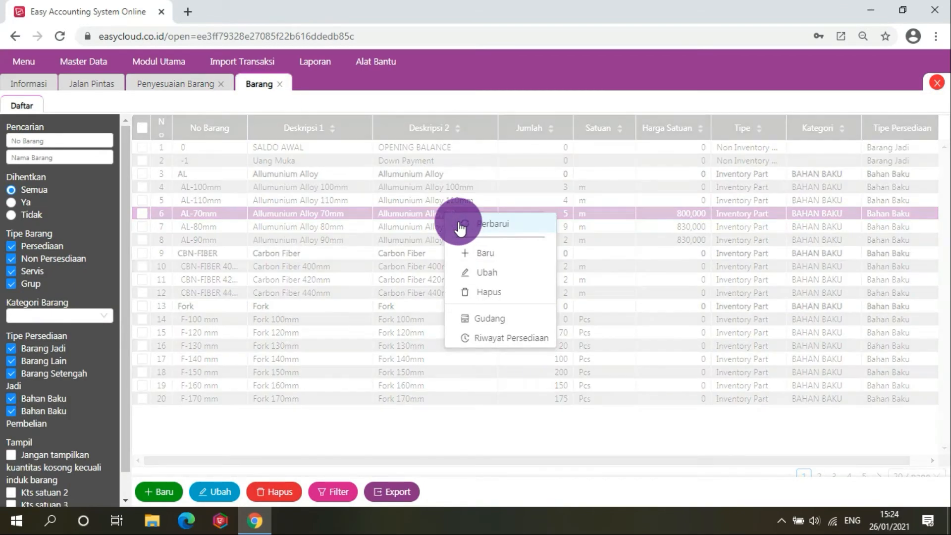
pyautogui.click(460, 225)
pyautogui.click(567, 189)
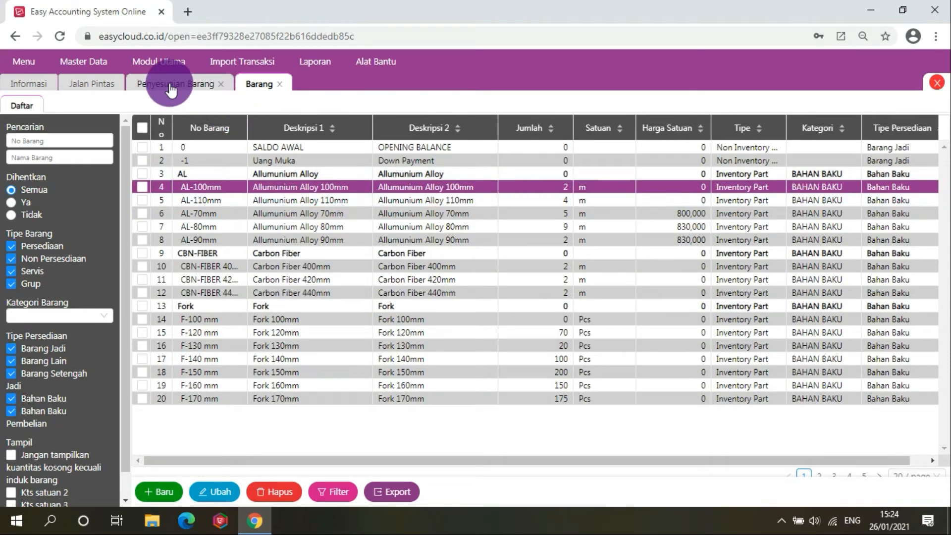
# - Review the inventory history (Riwayat Persediaan) of AL-100mm and close the Barang module
pyautogui.rightClick(457, 192)
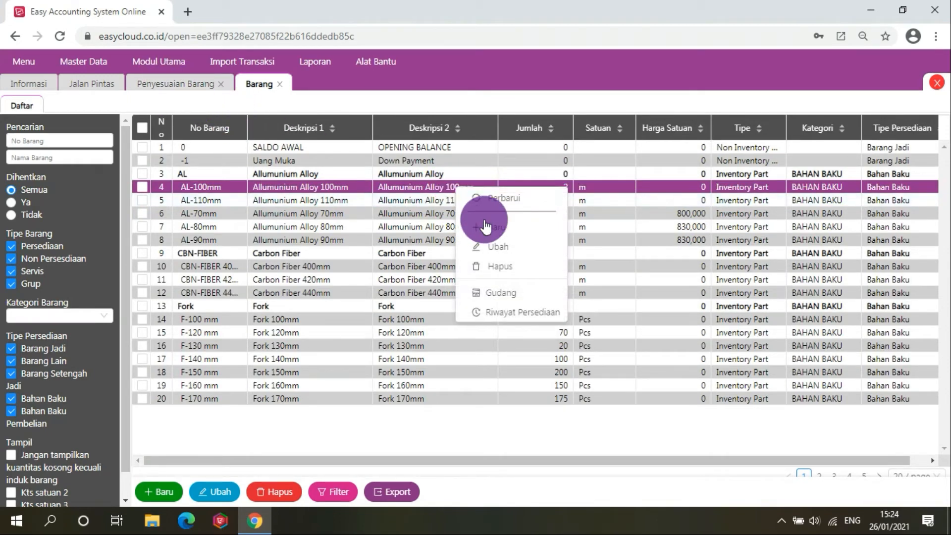
pyautogui.click(505, 316)
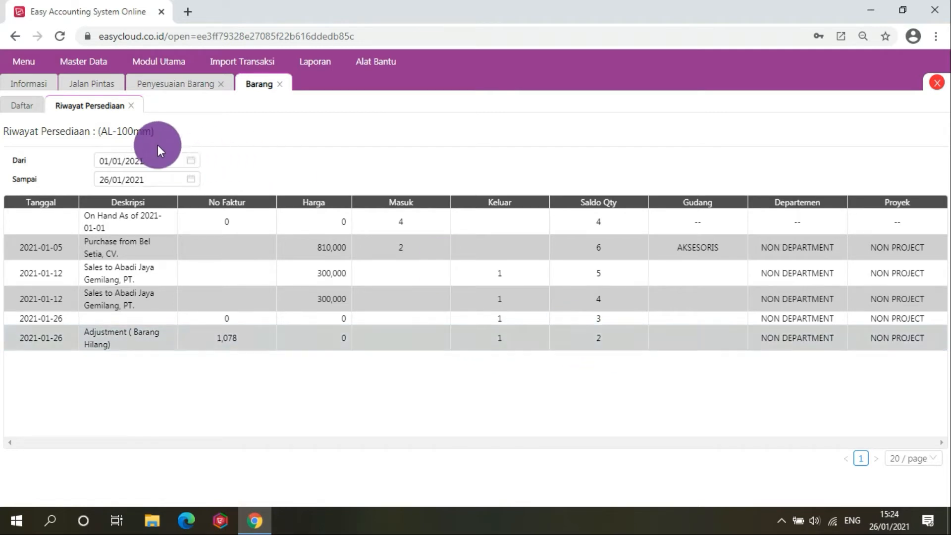
pyautogui.click(283, 89)
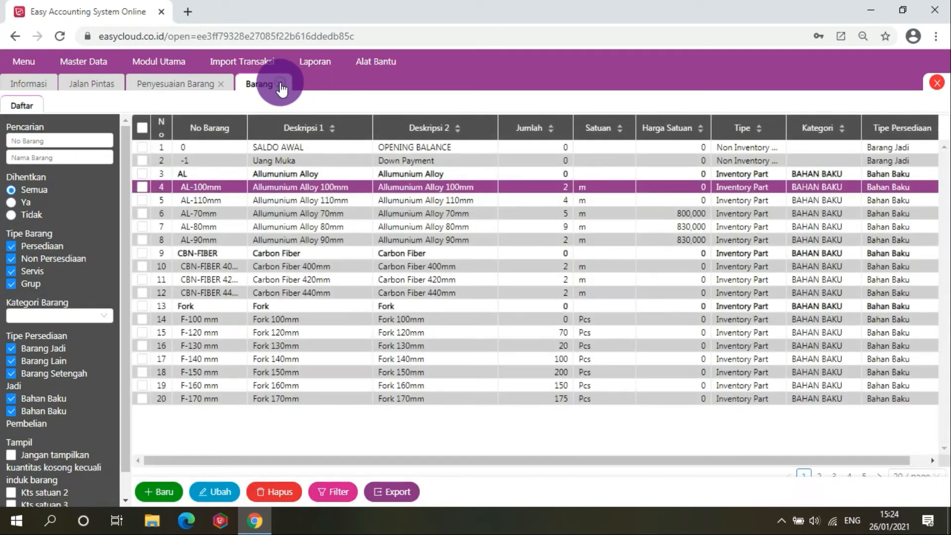
pyautogui.click(279, 85)
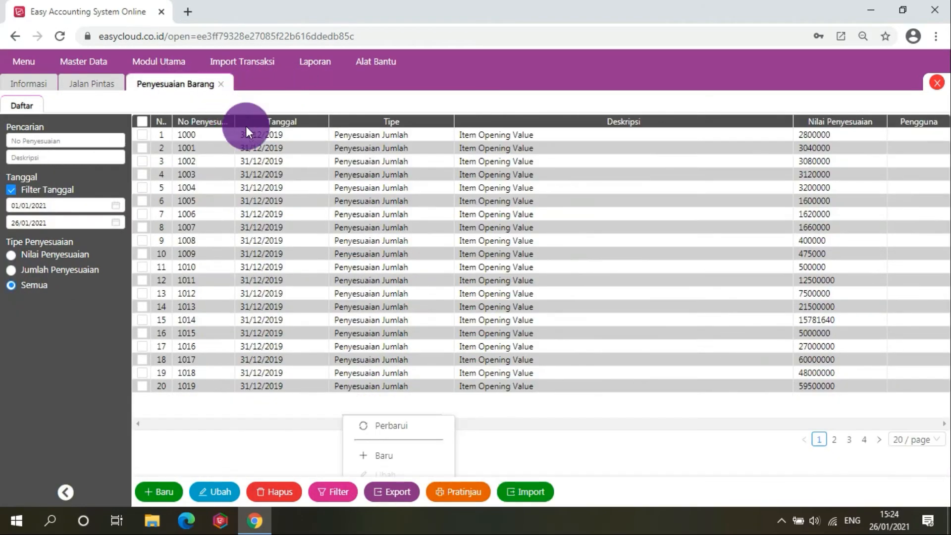
# - Refresh the adjustment list and browse back from a blank adjustment entry to adjustment 1077
pyautogui.click(417, 424)
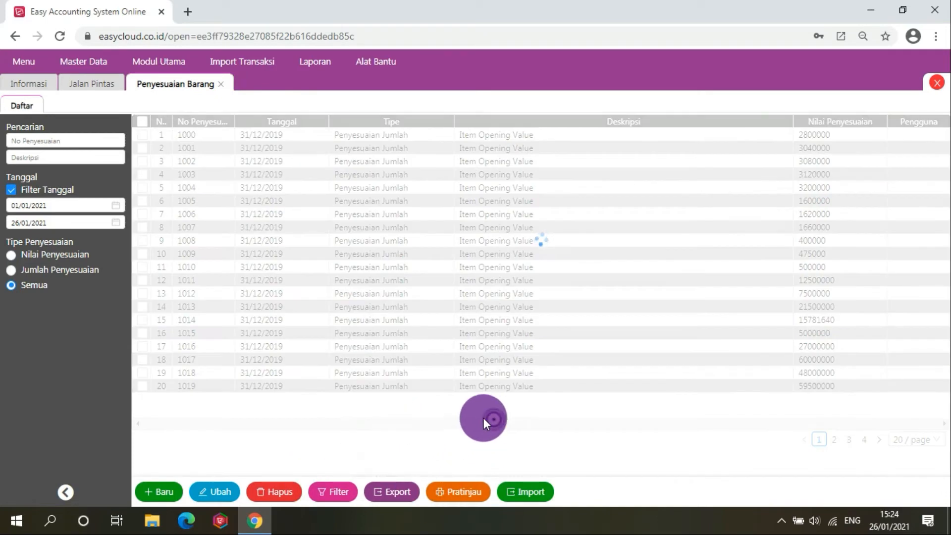
pyautogui.click(154, 487)
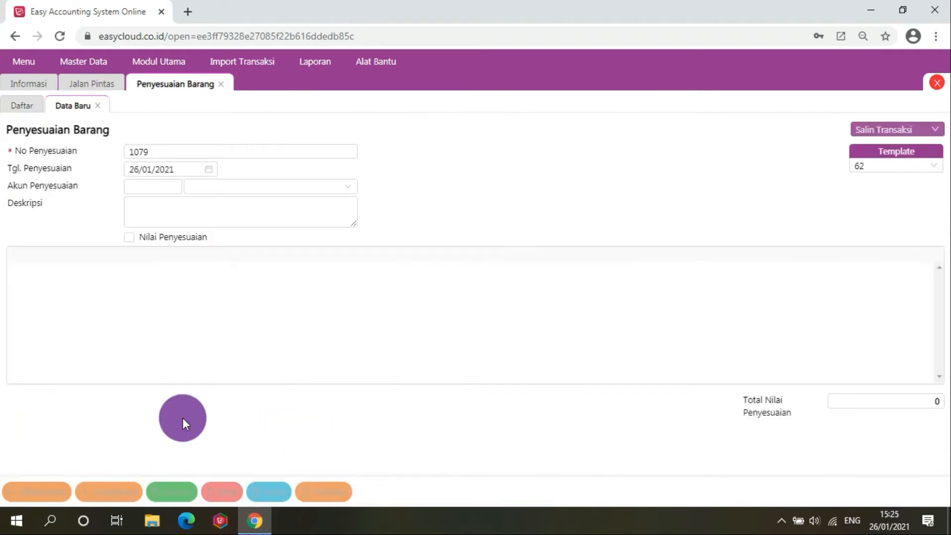
pyautogui.click(41, 493)
pyautogui.click(40, 494)
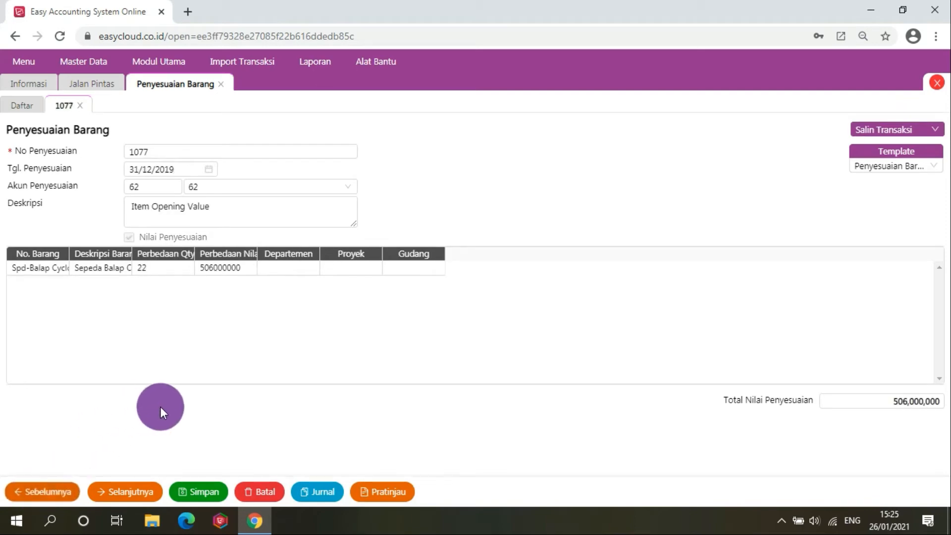
# - Examine the journal of adjustment 1077 and the account choices for its Akun Penyesuaian
pyautogui.click(317, 493)
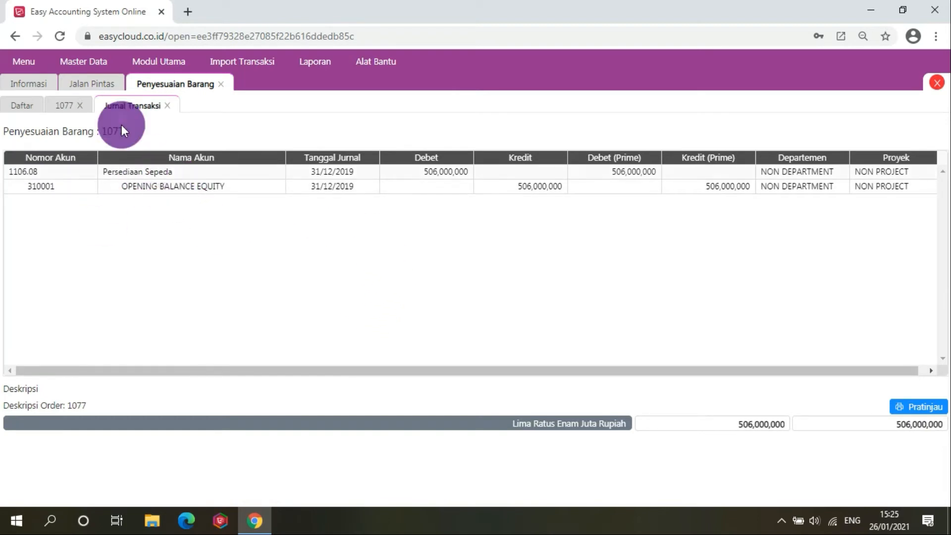
pyautogui.click(69, 105)
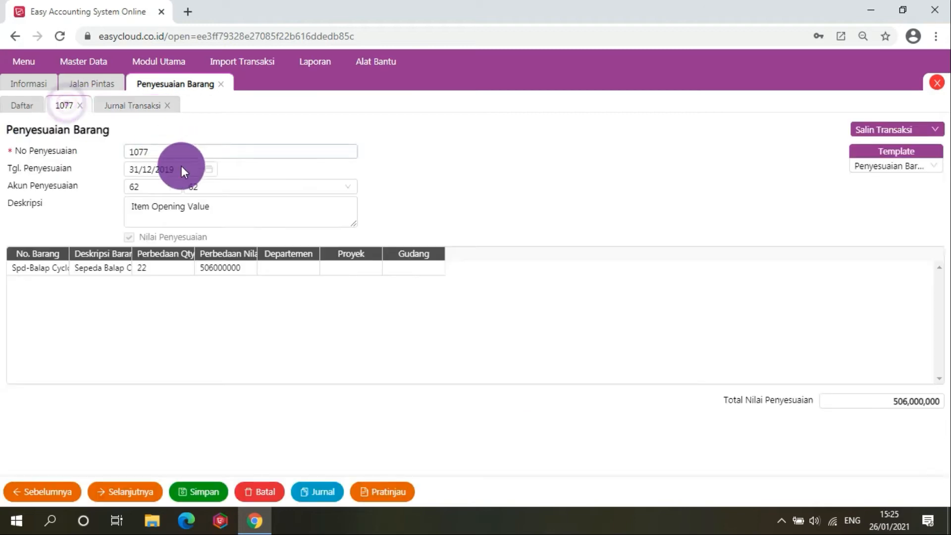
pyautogui.click(235, 188)
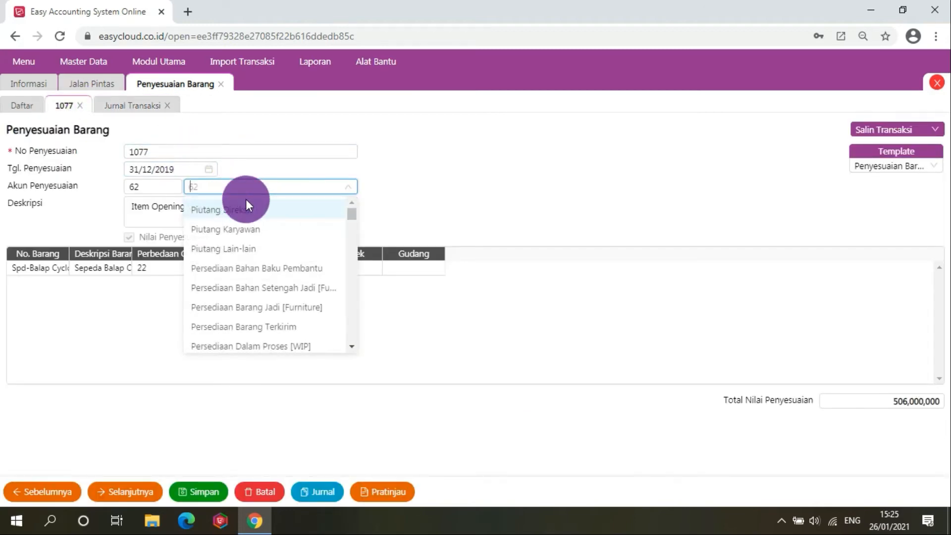
pyautogui.click(134, 107)
# - Close the journal, move forward to adjustment 1078 to review its details, and close that entry
pyautogui.click(167, 105)
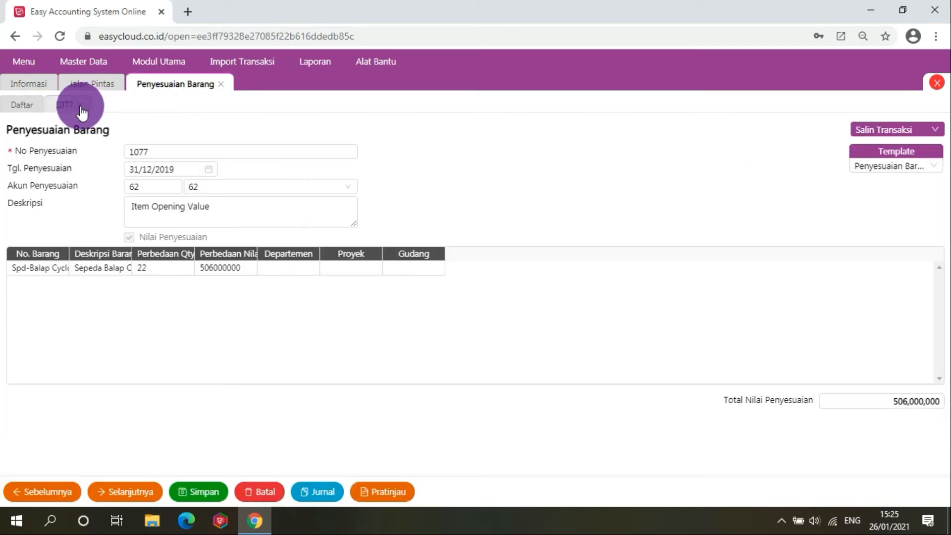
pyautogui.click(124, 491)
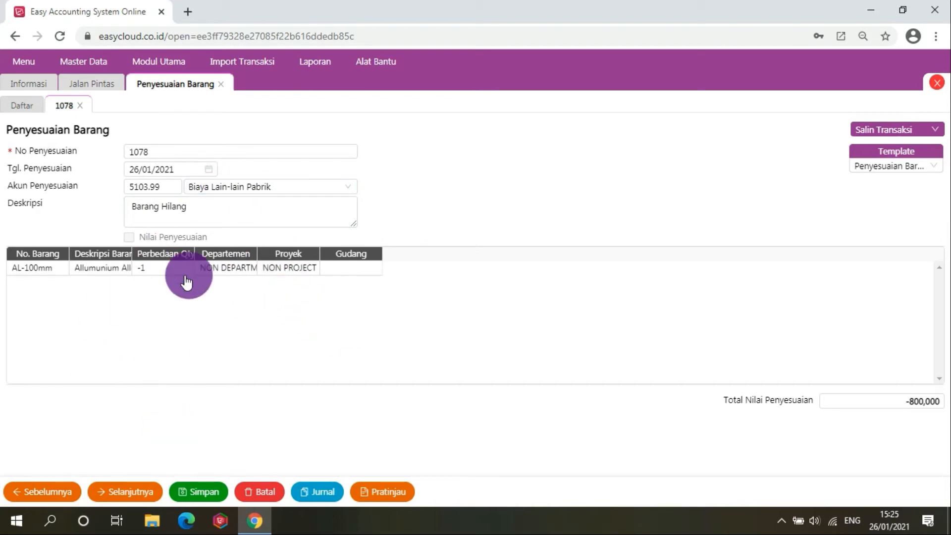
pyautogui.click(80, 105)
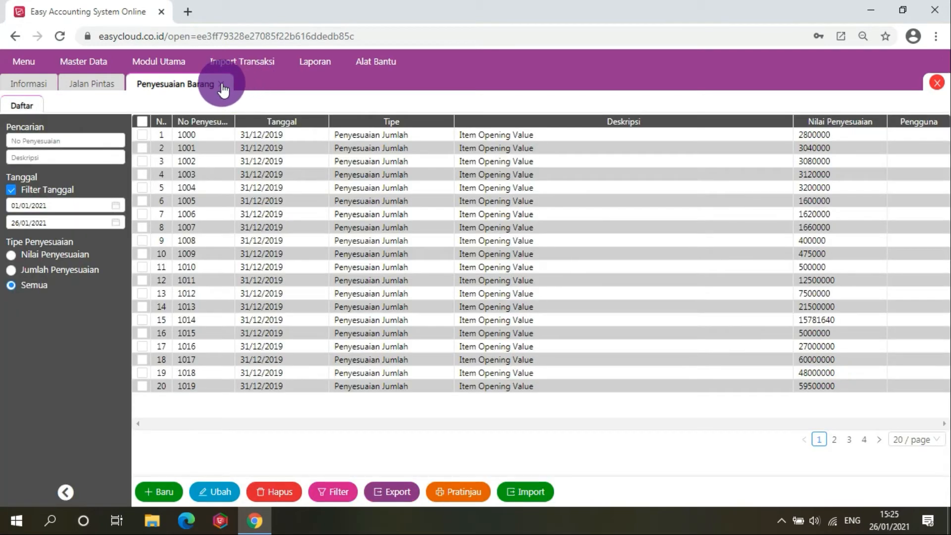
# - Start a new inventory adjustment with account Biaya Lain-lain Pabrik (5103.99) and the description "Barang Lebih"
pyautogui.click(161, 491)
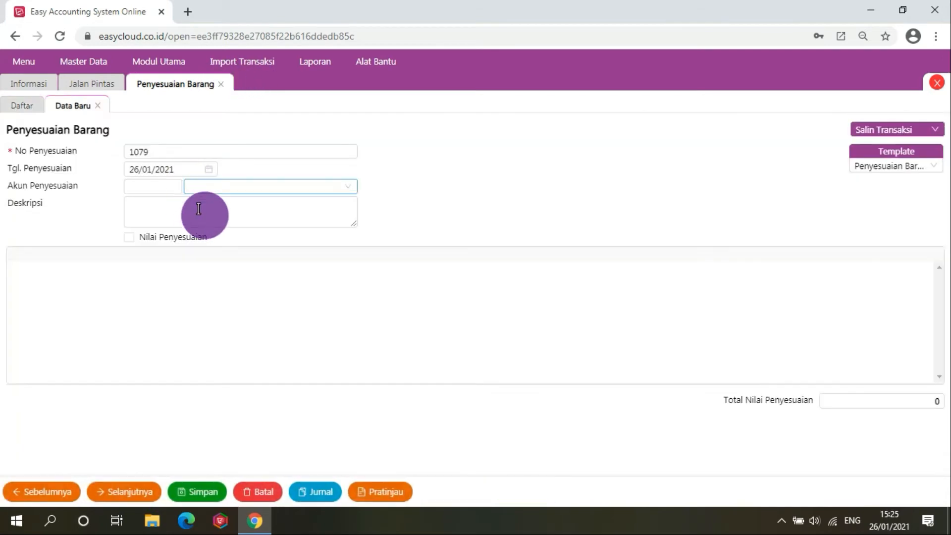
pyautogui.click(218, 184)
pyautogui.scroll(-10, 244, 272)
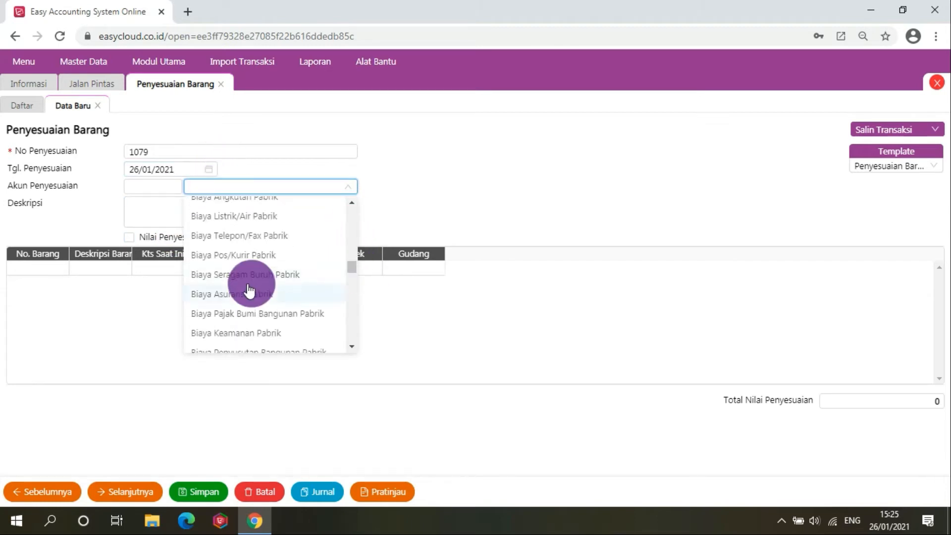
pyautogui.scroll(-5, 249, 292)
pyautogui.click(251, 344)
pyautogui.click(177, 212)
pyautogui.write('Ba')
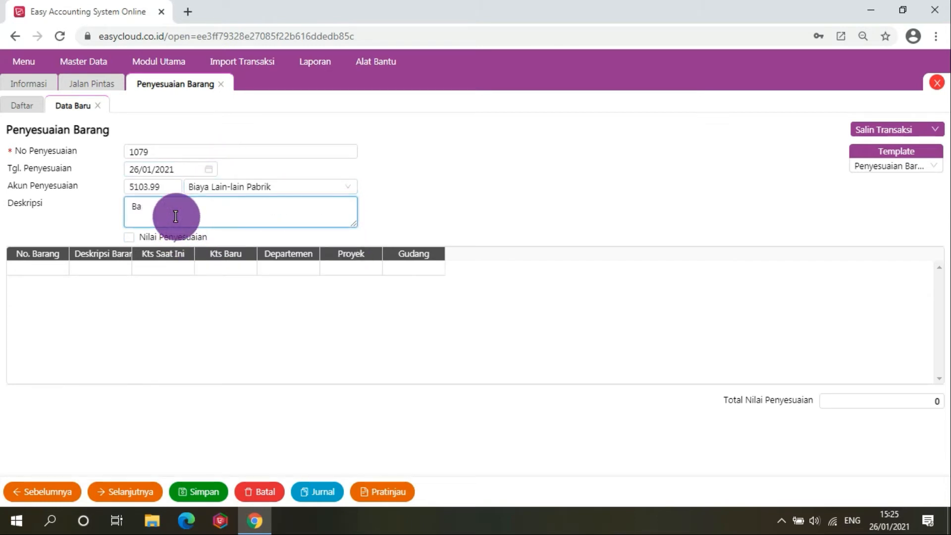
pyautogui.write('arang Lebih')
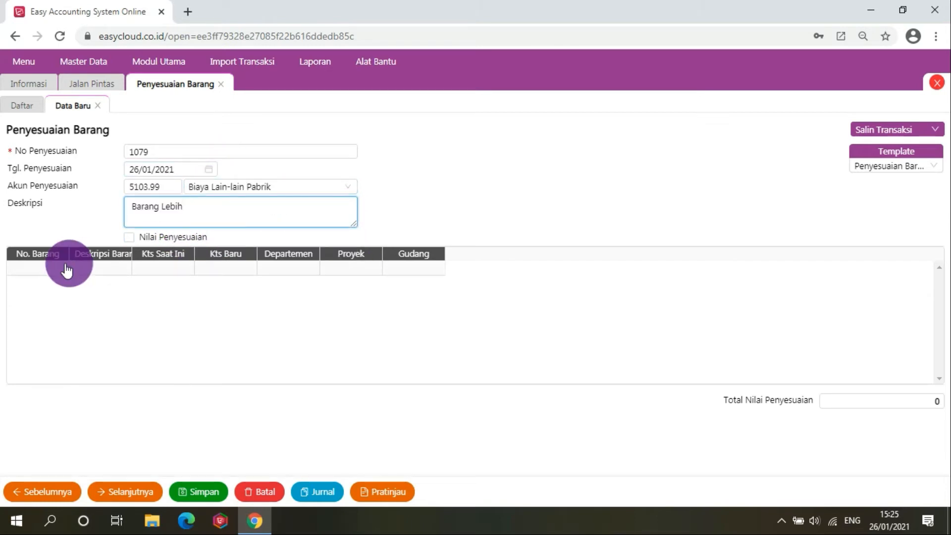
# - Enable Nilai Penyesuaian, add item AL-80mm to the first row, and widen the Deskripsi Barang column to show its full description
pyautogui.click(130, 239)
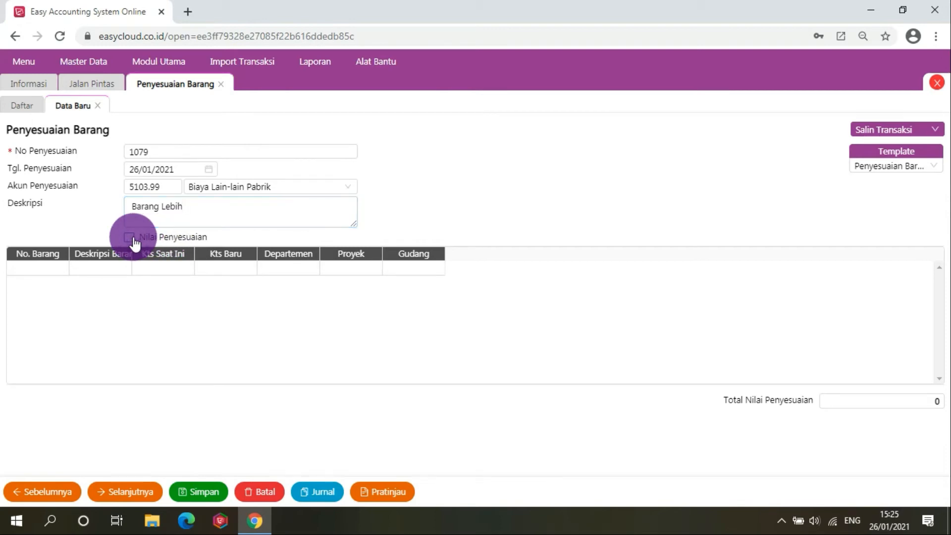
pyautogui.doubleClick(53, 276)
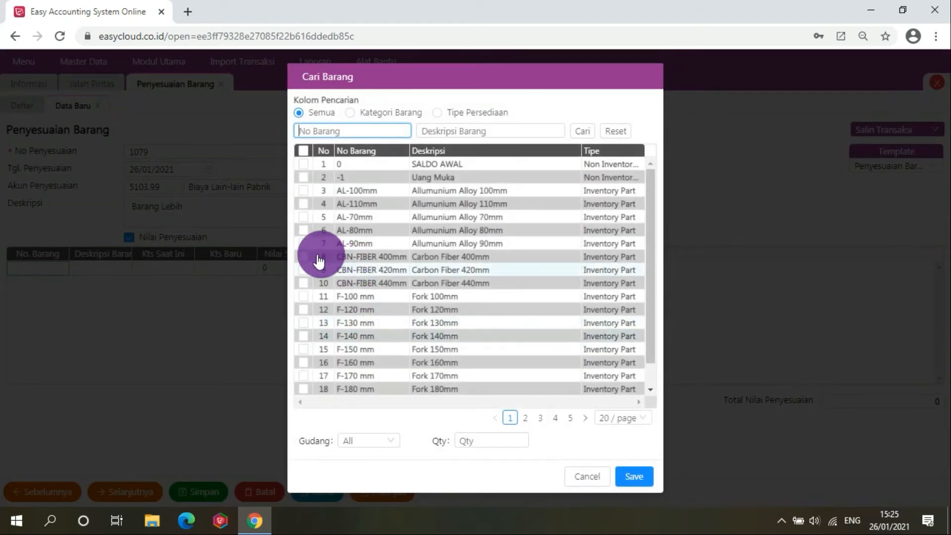
pyautogui.click(306, 231)
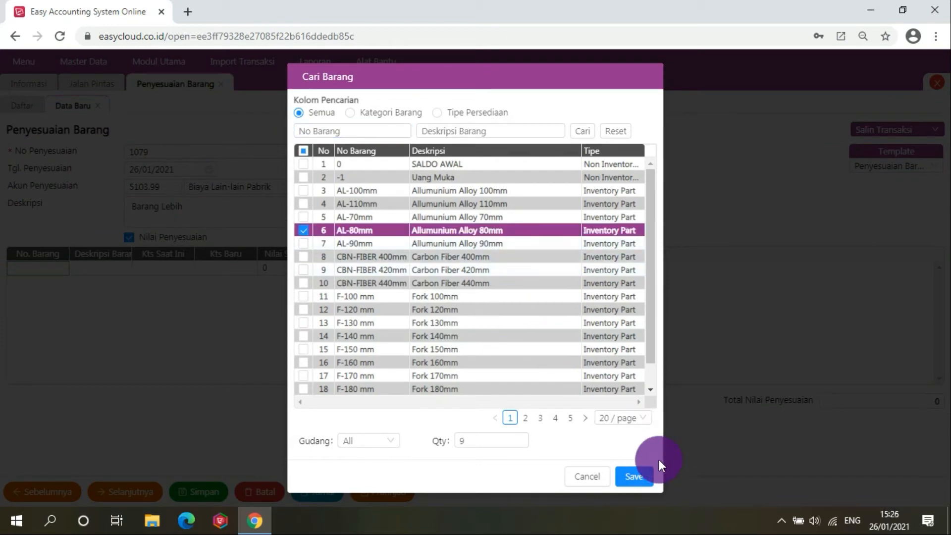
pyautogui.click(641, 481)
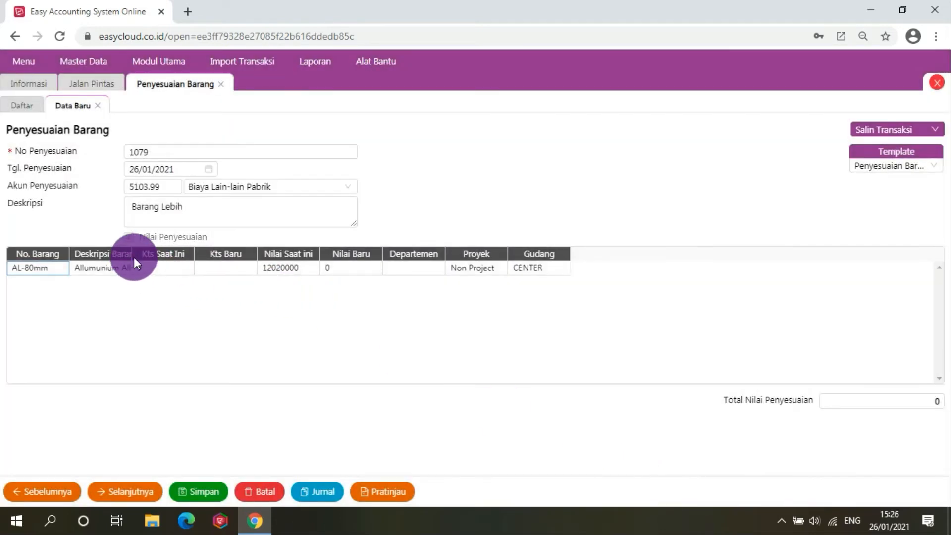
pyautogui.moveTo(135, 255); pyautogui.dragTo(187, 255)
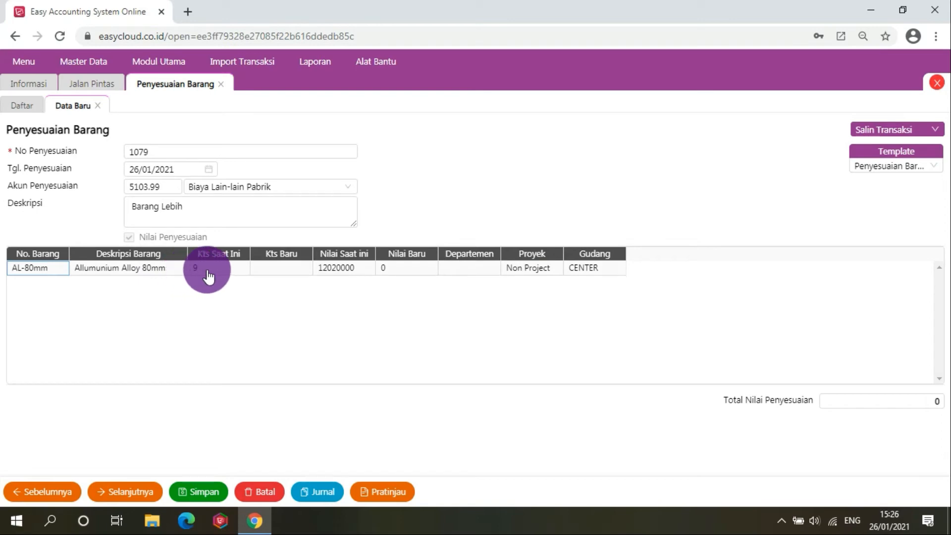
# - Set the new quantity (Kts Baru) of AL-80mm to 12 and close the entry without saving
pyautogui.click(278, 272)
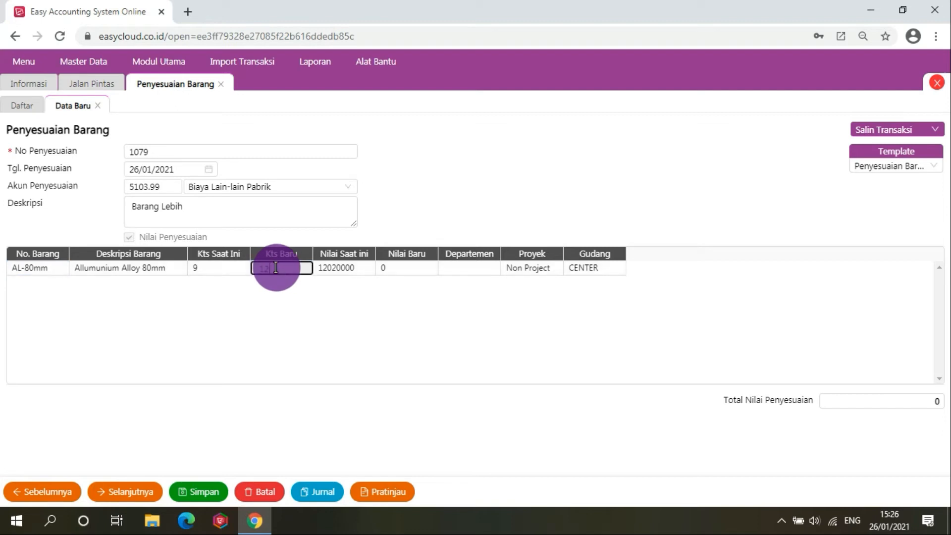
pyautogui.click(227, 270)
pyautogui.click(289, 272)
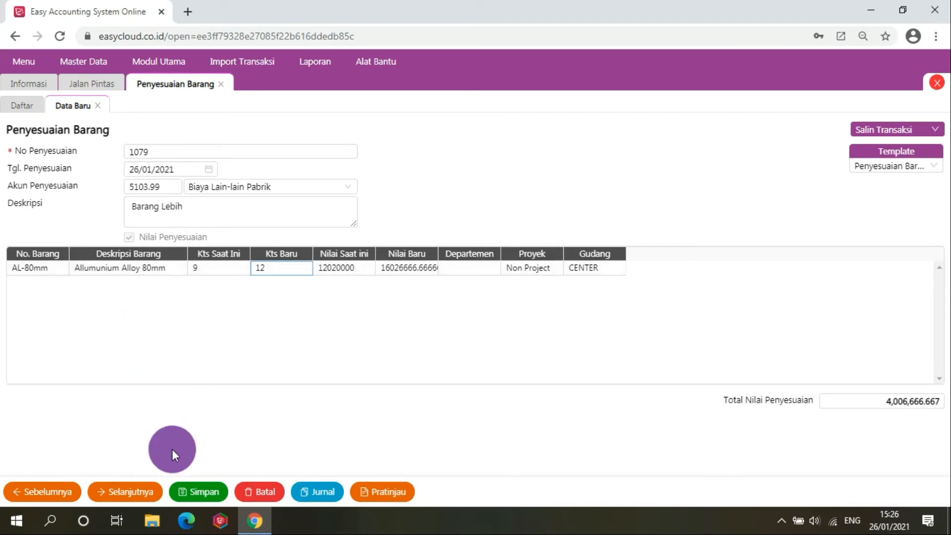
pyautogui.click(98, 106)
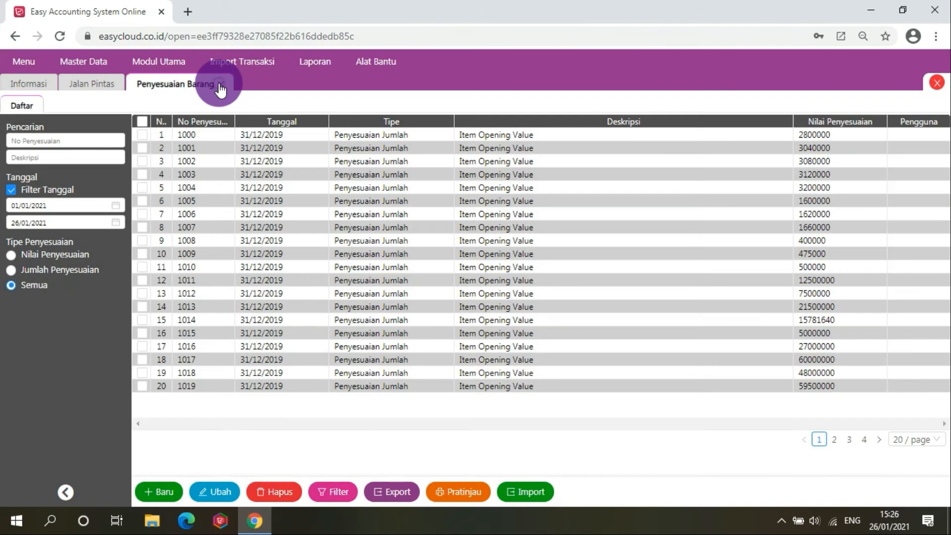
# - Close Penyesuaian Barang, open Barang from the Persediaan shortcuts, look over the blank new-item form, and return to the item list
pyautogui.click(219, 84)
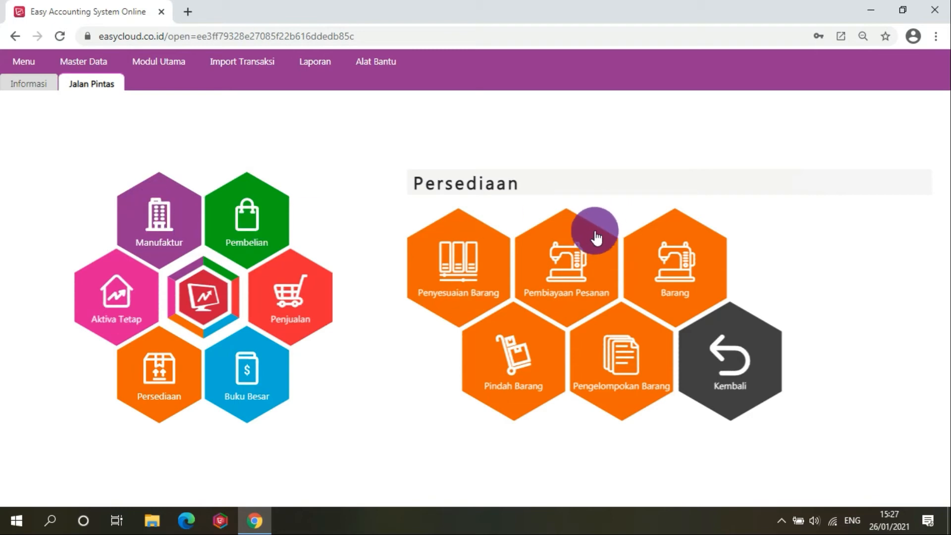
pyautogui.click(578, 272)
pyautogui.click(574, 194)
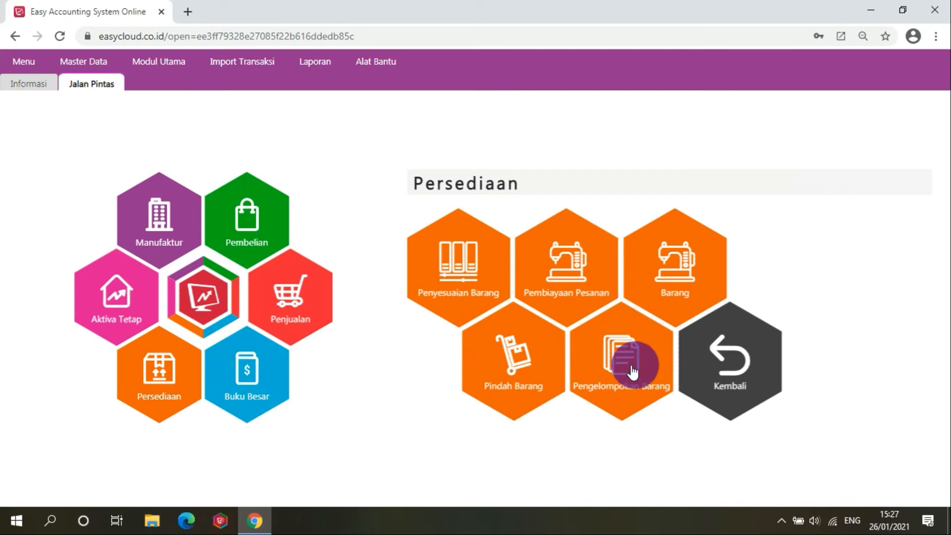
pyautogui.click(670, 267)
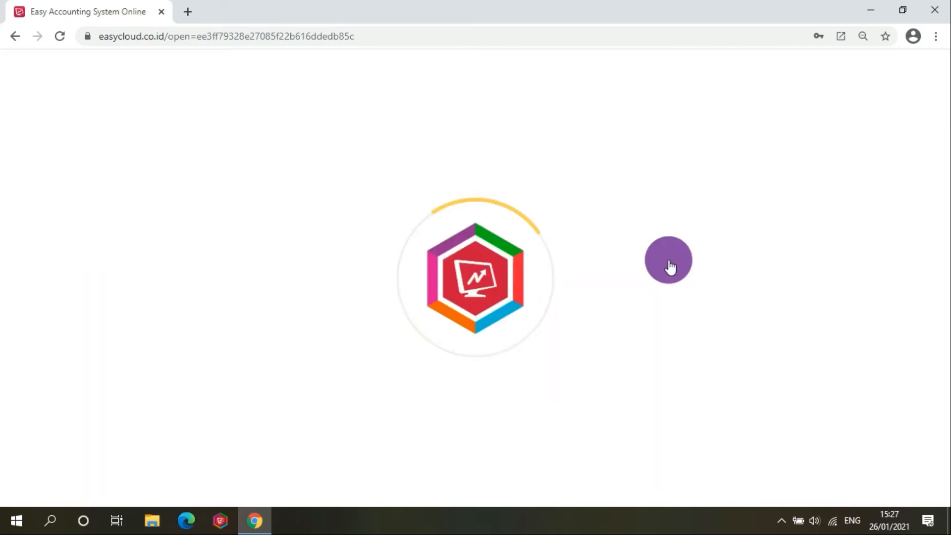
pyautogui.scroll(-5, 282, 329)
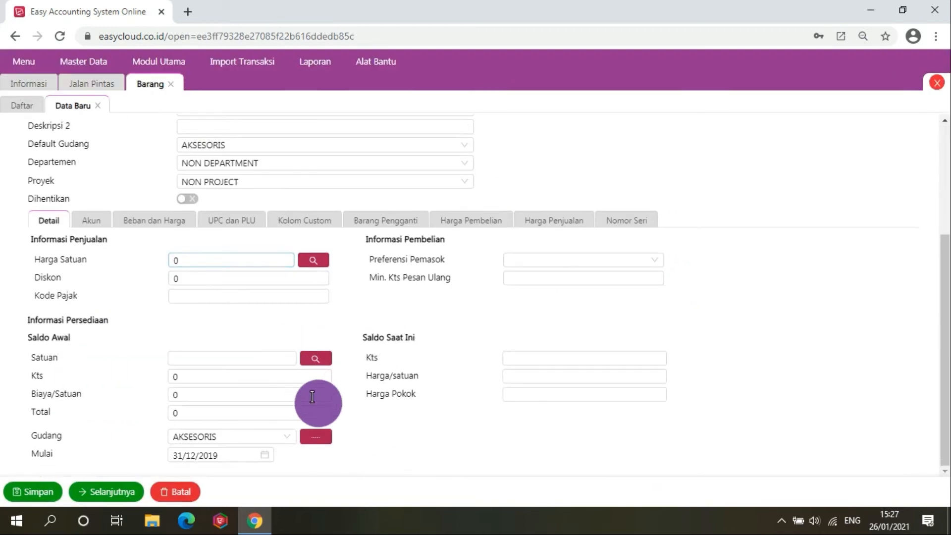
pyautogui.scroll(5, 318, 399)
pyautogui.click(25, 110)
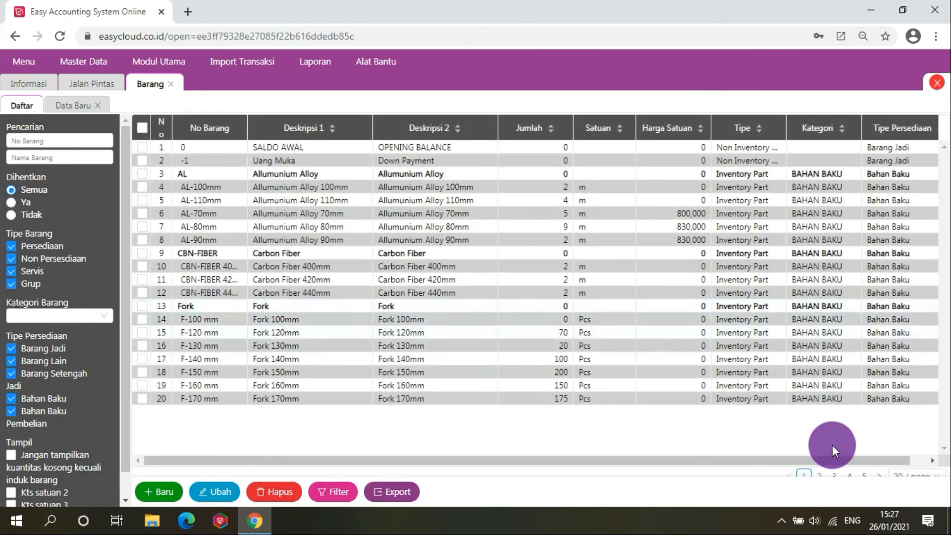
# - Set the item list to show 100 items per page and look through its entries
pyautogui.click(906, 477)
pyautogui.click(912, 403)
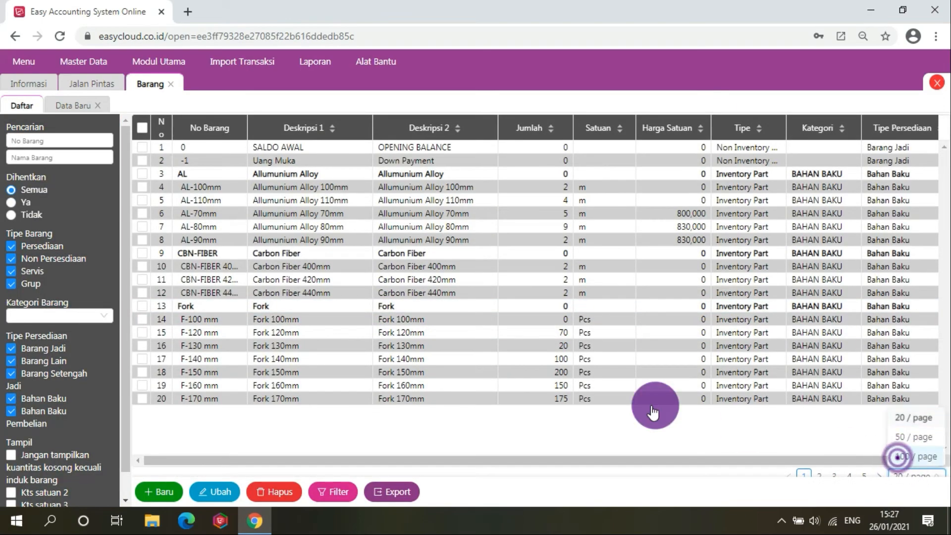
pyautogui.scroll(-6, 342, 332)
pyautogui.scroll(-5, 327, 347)
pyautogui.scroll(15, 324, 359)
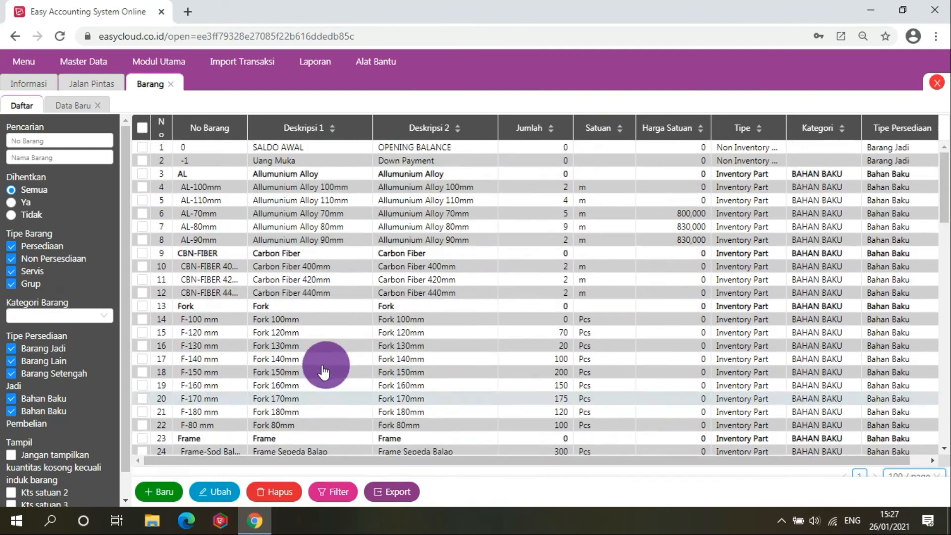
# - Examine the new-item form's Tipe Barang, Tipe Persediaan and Kategori Barang options and its Detail fields
pyautogui.click(84, 83)
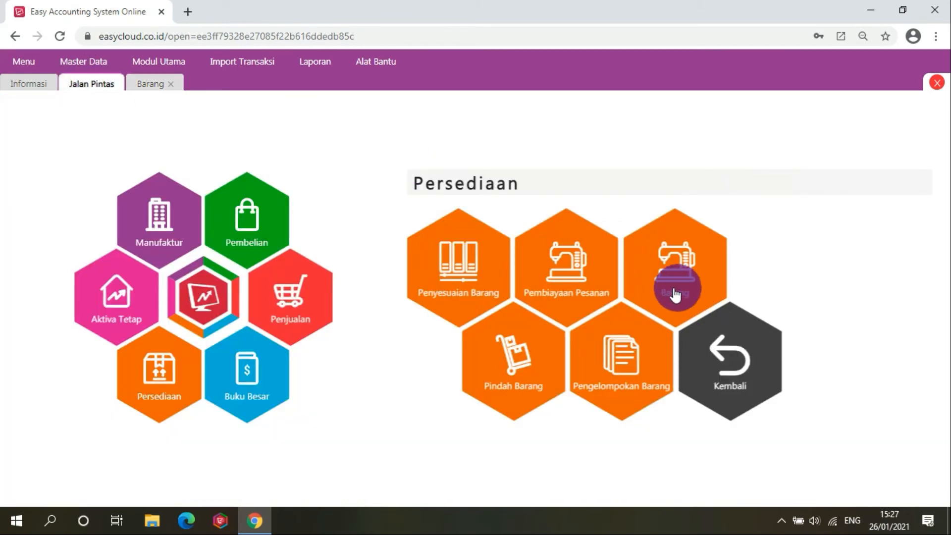
pyautogui.click(141, 84)
pyautogui.click(79, 114)
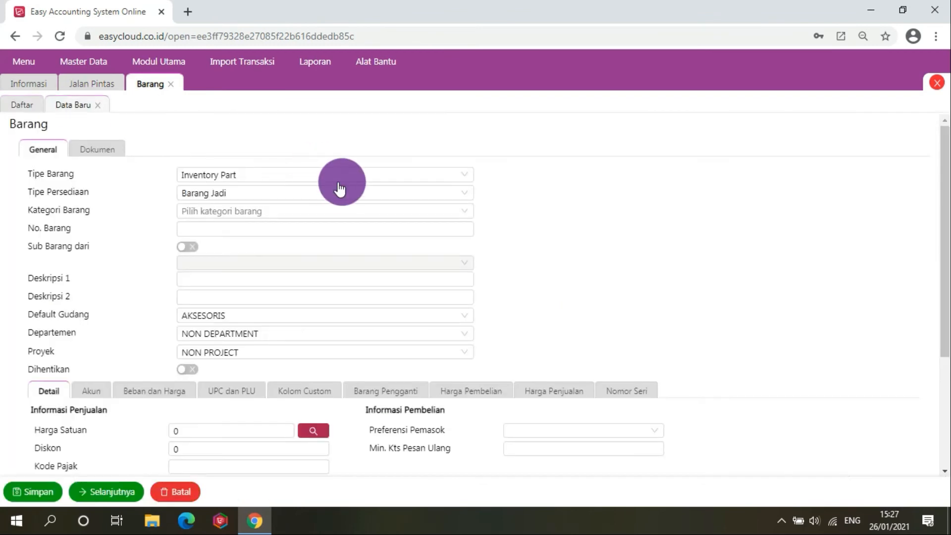
pyautogui.click(339, 192)
pyautogui.click(257, 181)
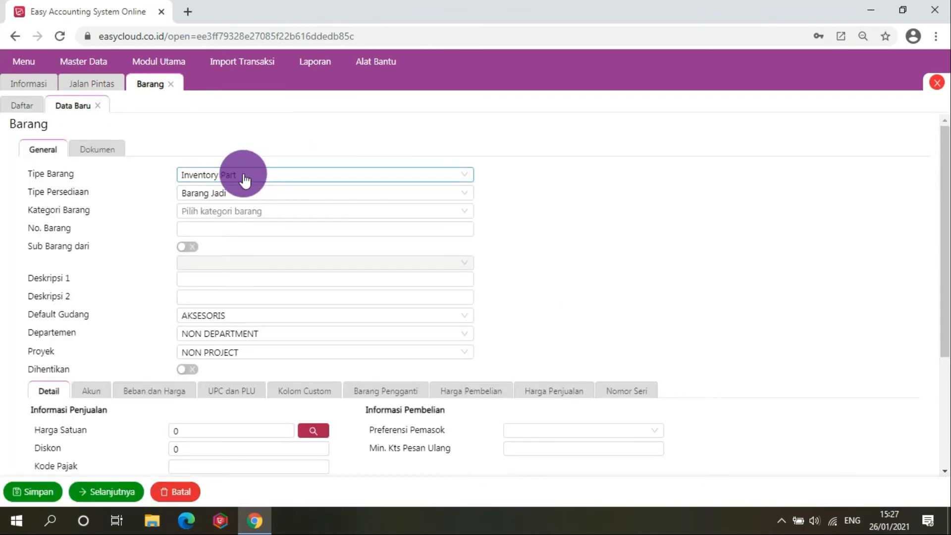
pyautogui.click(232, 199)
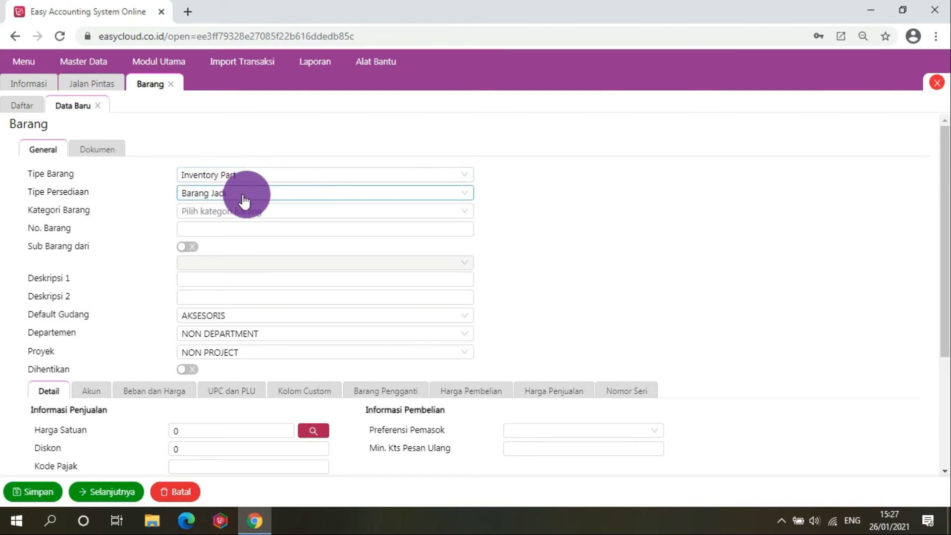
pyautogui.click(243, 201)
pyautogui.click(259, 176)
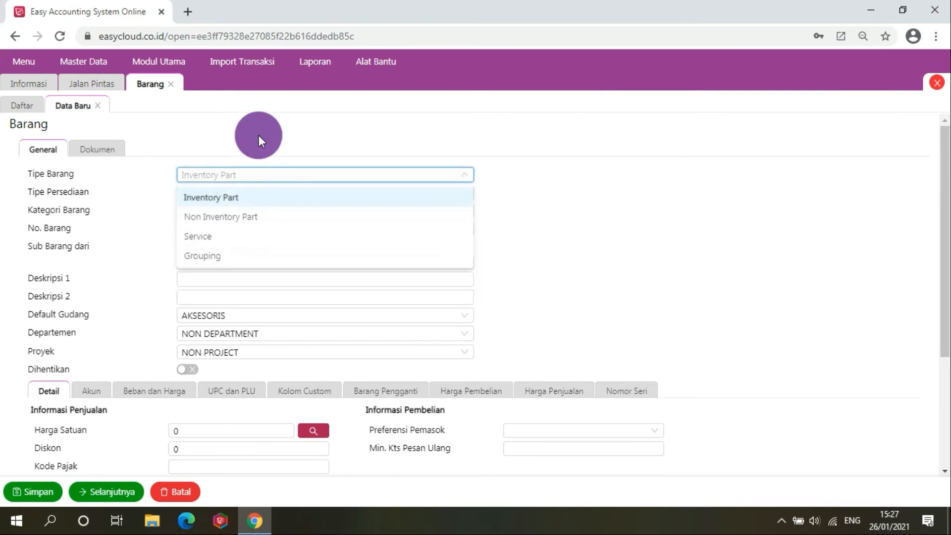
pyautogui.click(229, 212)
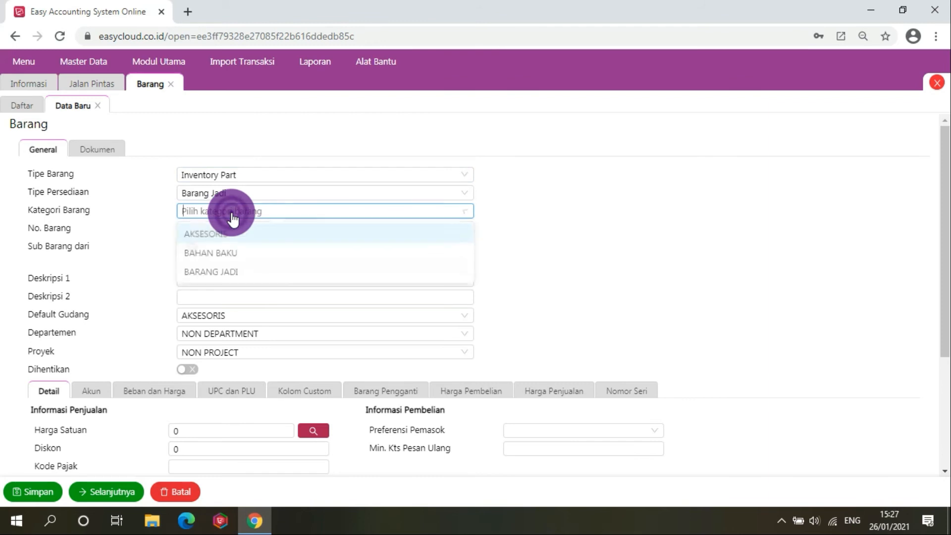
pyautogui.click(718, 258)
pyautogui.click(248, 228)
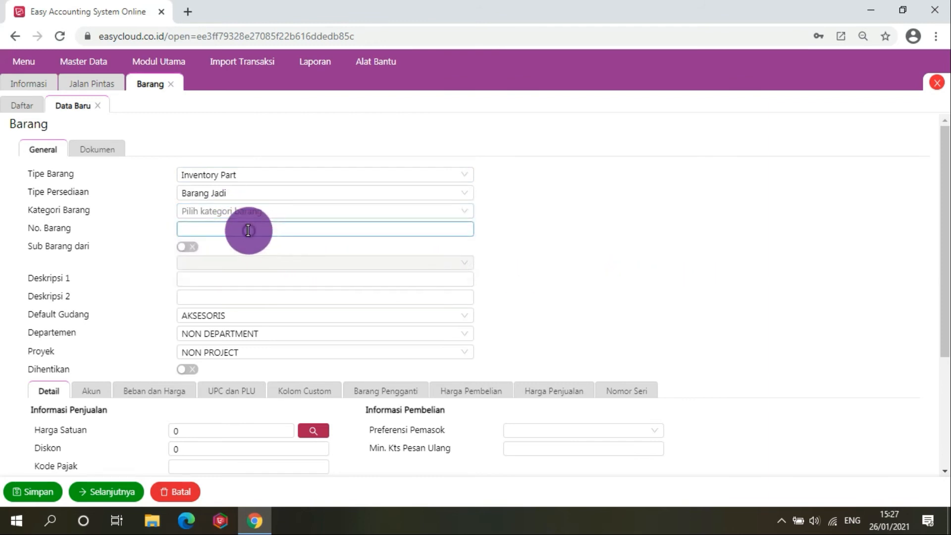
pyautogui.scroll(-2, 232, 287)
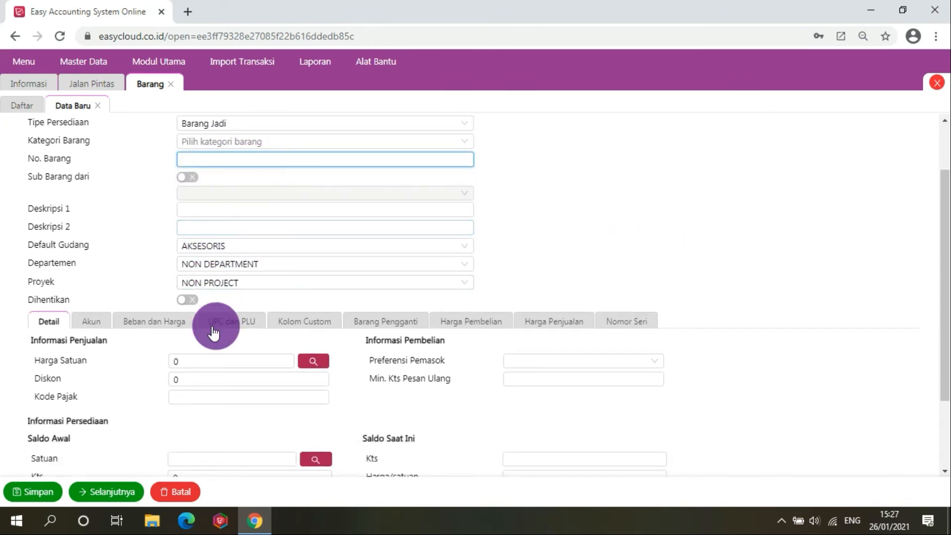
pyautogui.scroll(-2, 198, 369)
pyautogui.scroll(4, 148, 346)
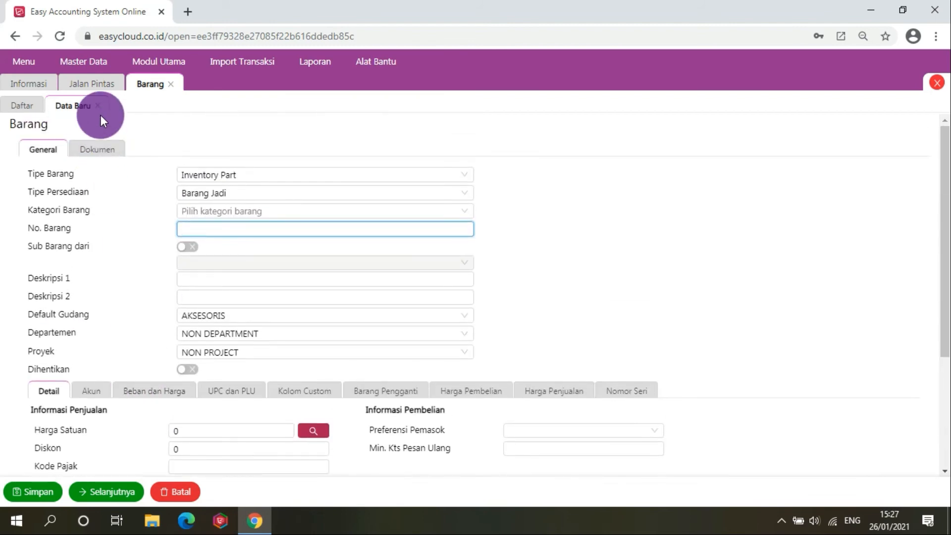
# - Examine the default accounts in the new item's Akun section and compare them with its Detail section
pyautogui.click(102, 391)
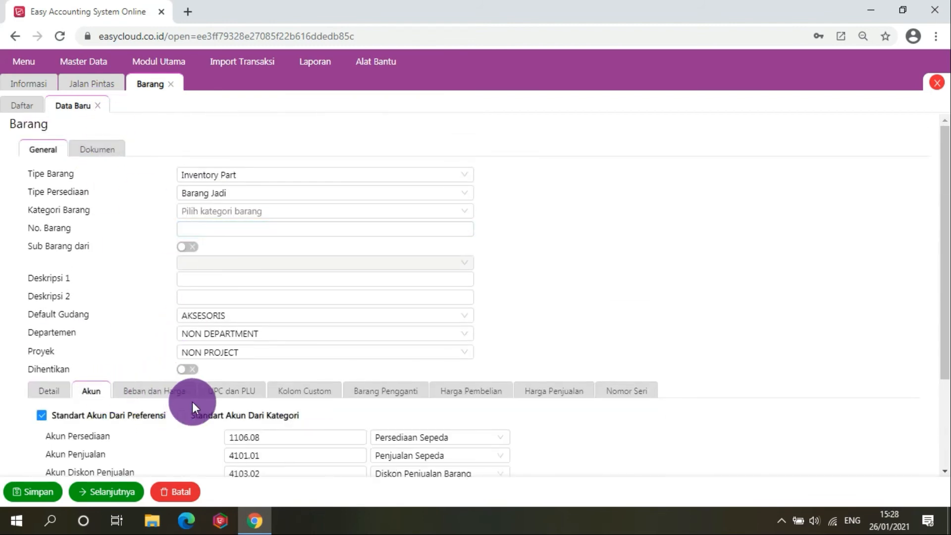
pyautogui.scroll(-3, 262, 404)
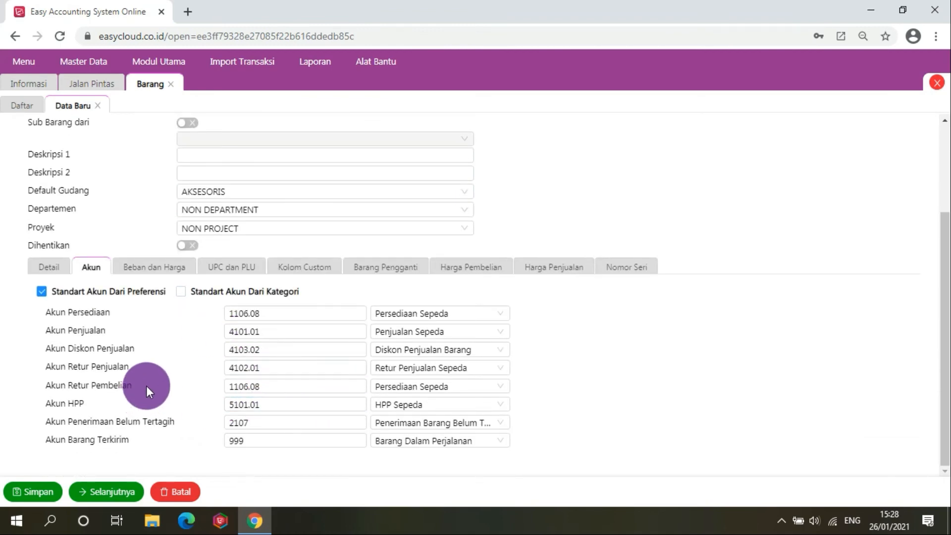
pyautogui.scroll(3, 269, 376)
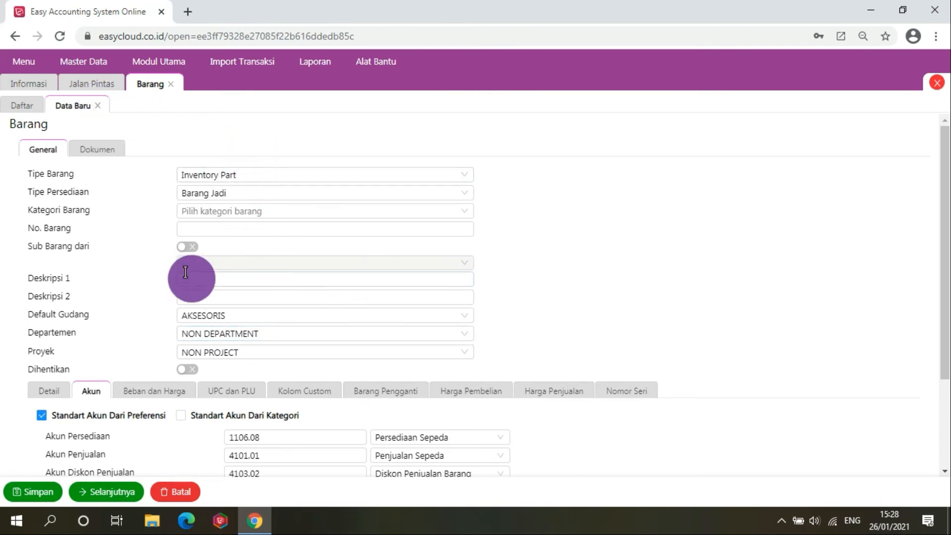
pyautogui.scroll(-2, 198, 317)
pyautogui.scroll(2, 178, 327)
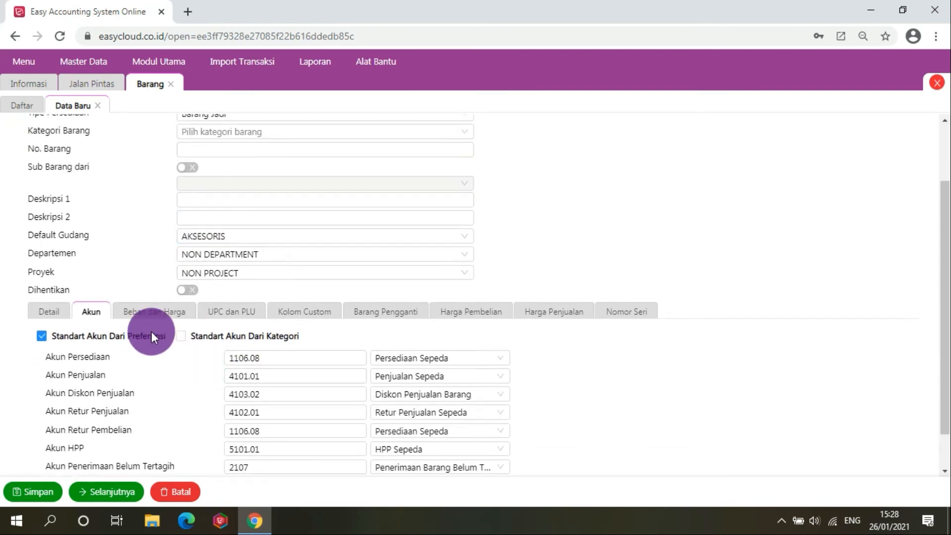
pyautogui.click(60, 395)
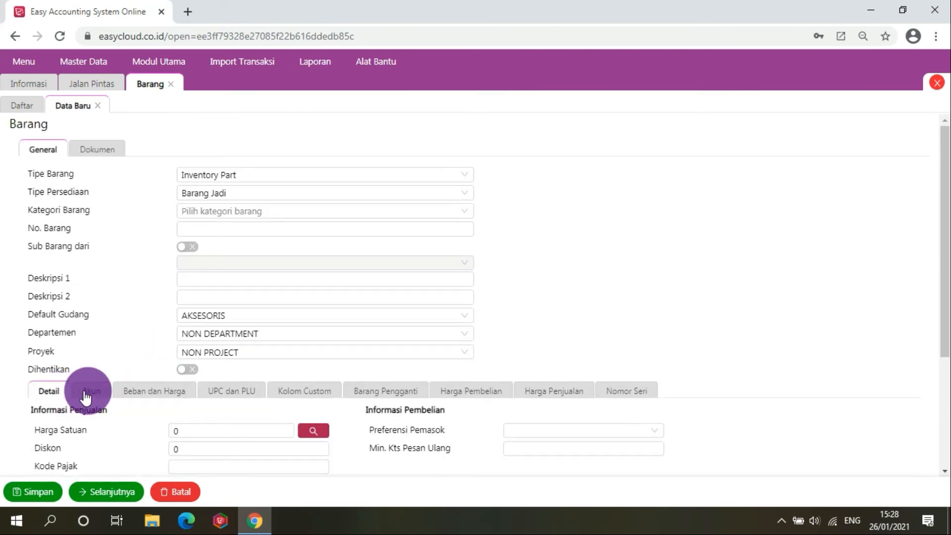
pyautogui.click(87, 395)
pyautogui.click(48, 391)
pyautogui.scroll(-4, 159, 374)
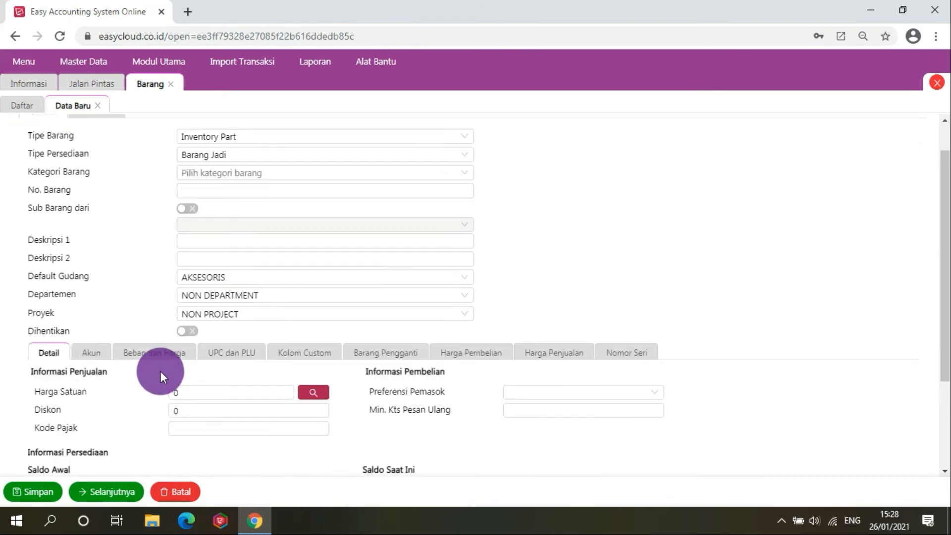
pyautogui.scroll(4, 106, 276)
# - Discard the blank new-item form and close Barang
pyautogui.click(97, 106)
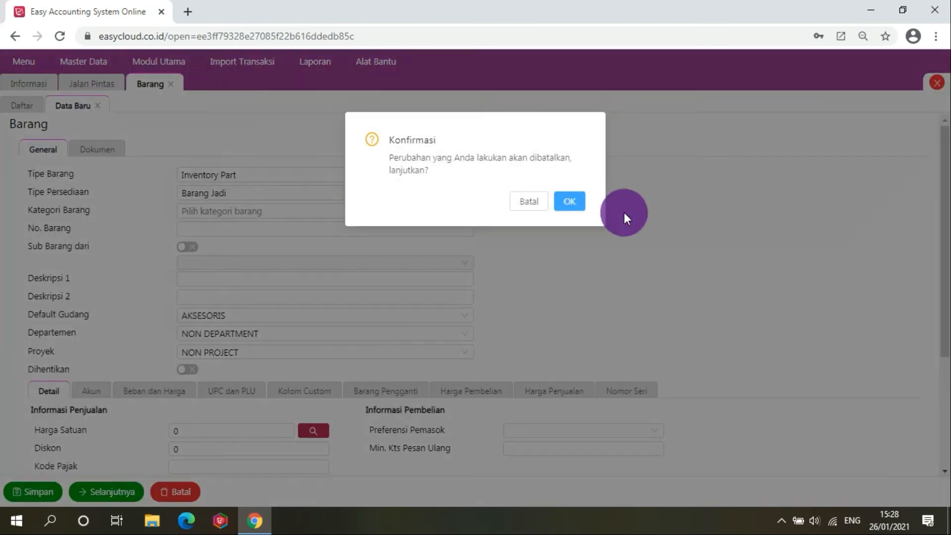
pyautogui.press('Return')
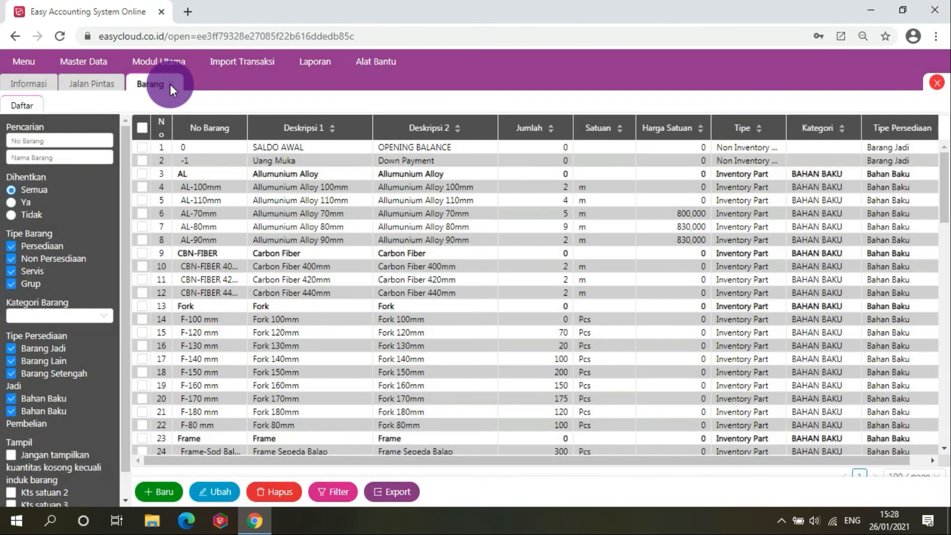
pyautogui.click(170, 84)
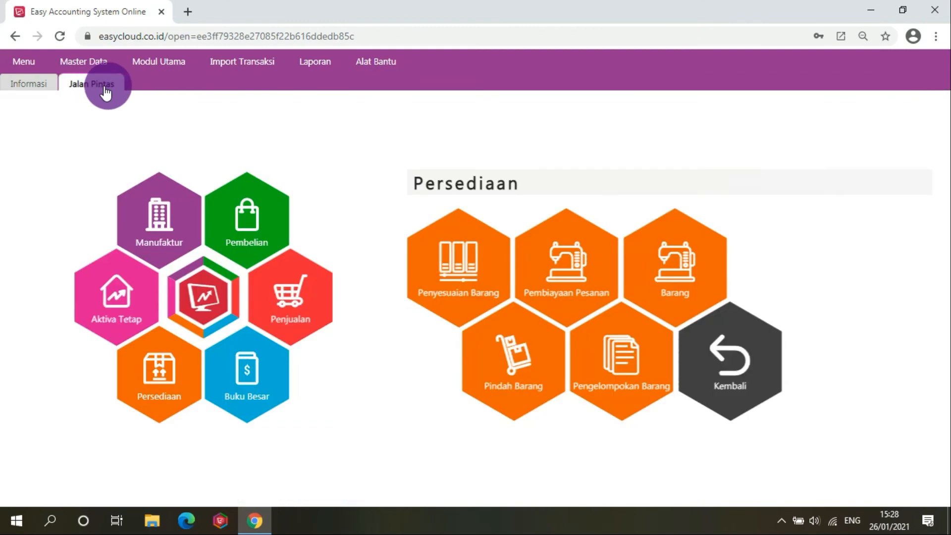
# - Start a new Pindah Barang transfer from the Persediaan shortcuts and set its transfer number to IT-10001
pyautogui.click(524, 369)
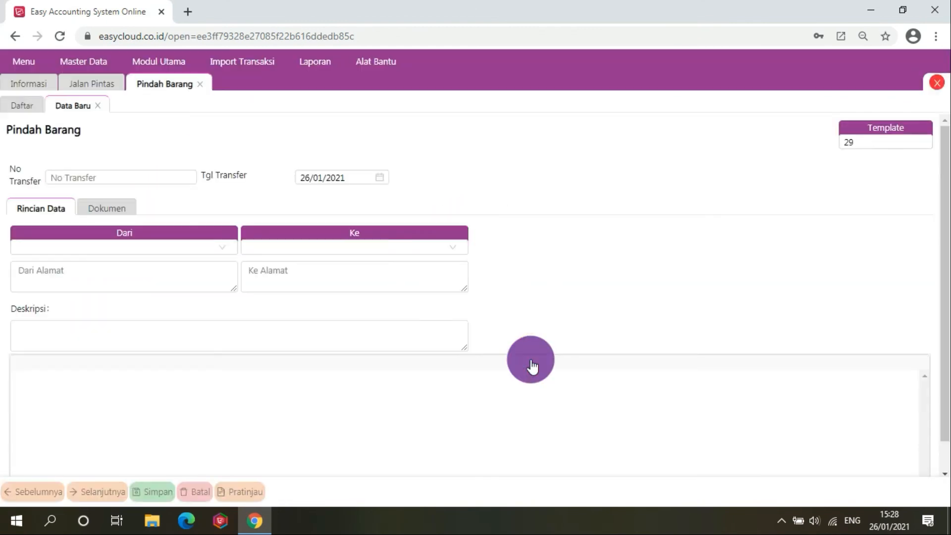
pyautogui.click(155, 174)
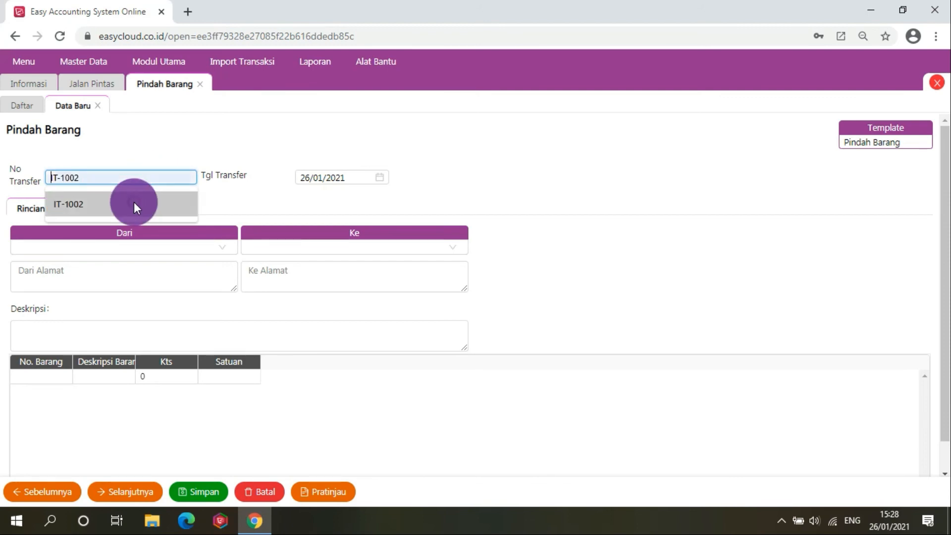
pyautogui.click(133, 202)
pyautogui.click(116, 179)
pyautogui.press('BackSpace')
pyautogui.write('01')
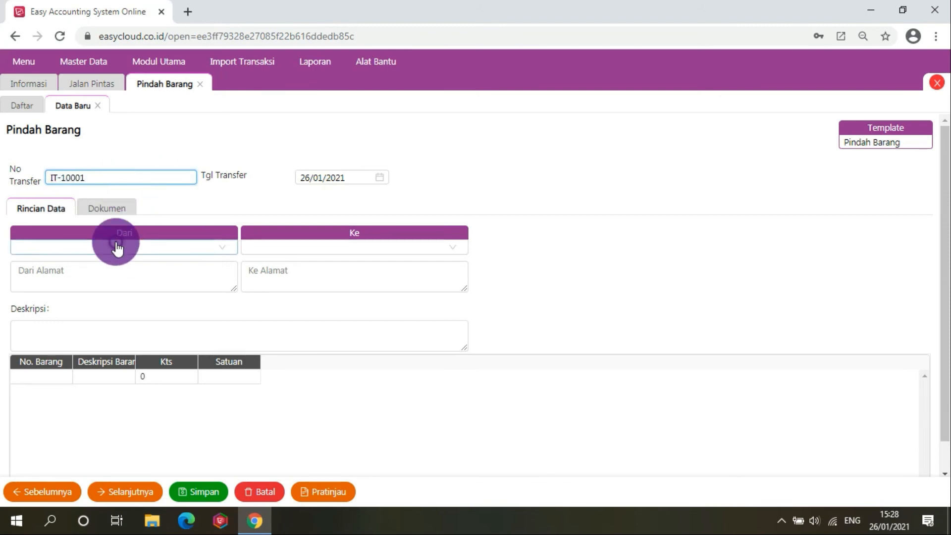
# - Set the transfer's source warehouse to BAHAN BAKU SEPEDA and destination to CENTRE, with the description "abcd"
pyautogui.click(117, 247)
pyautogui.click(79, 292)
pyautogui.click(301, 254)
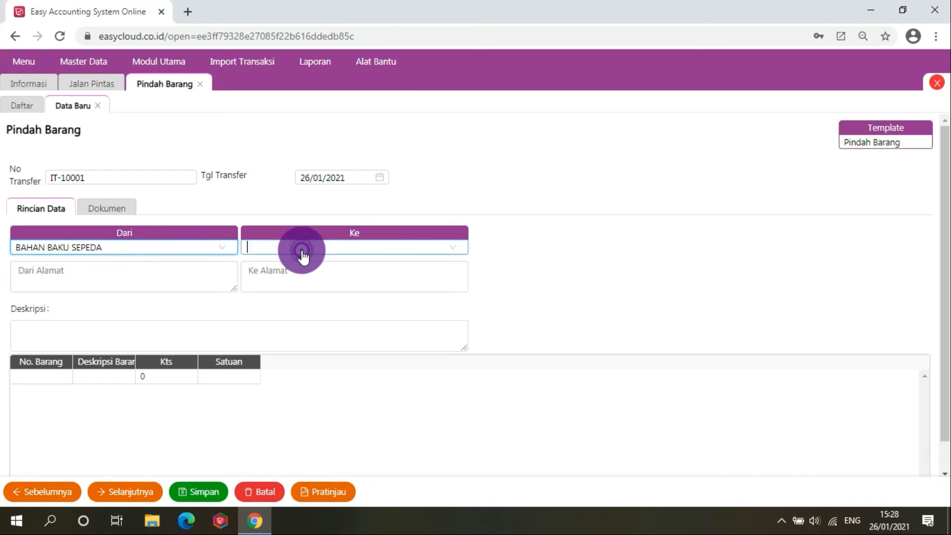
pyautogui.click(278, 308)
pyautogui.click(142, 331)
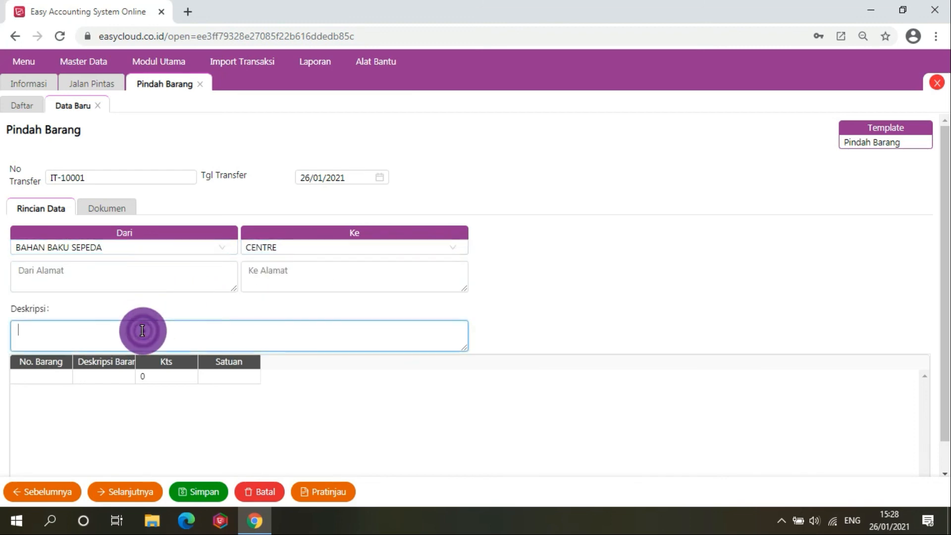
pyautogui.write('abcd')
# - Add items AL-110mm and AL-70mm to the transfer's item rows
pyautogui.click(49, 381)
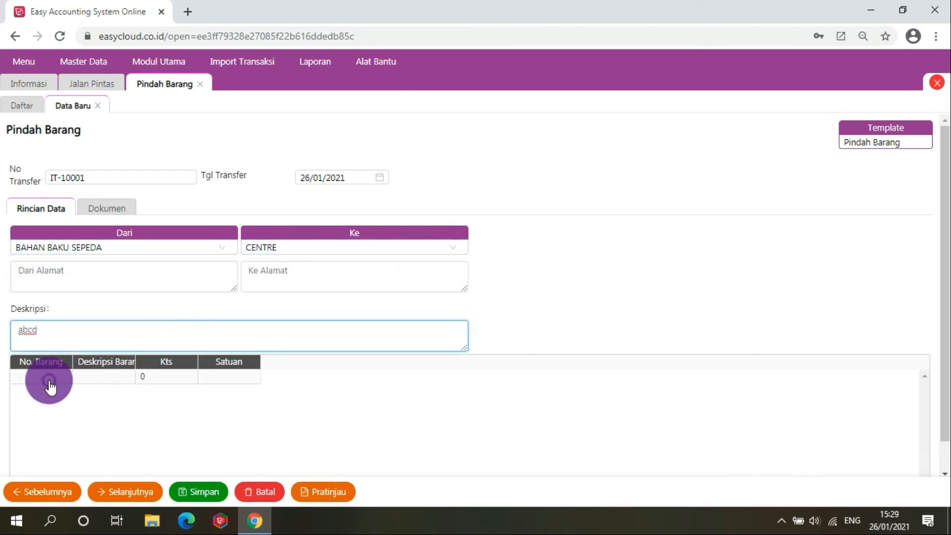
pyautogui.doubleClick(49, 381)
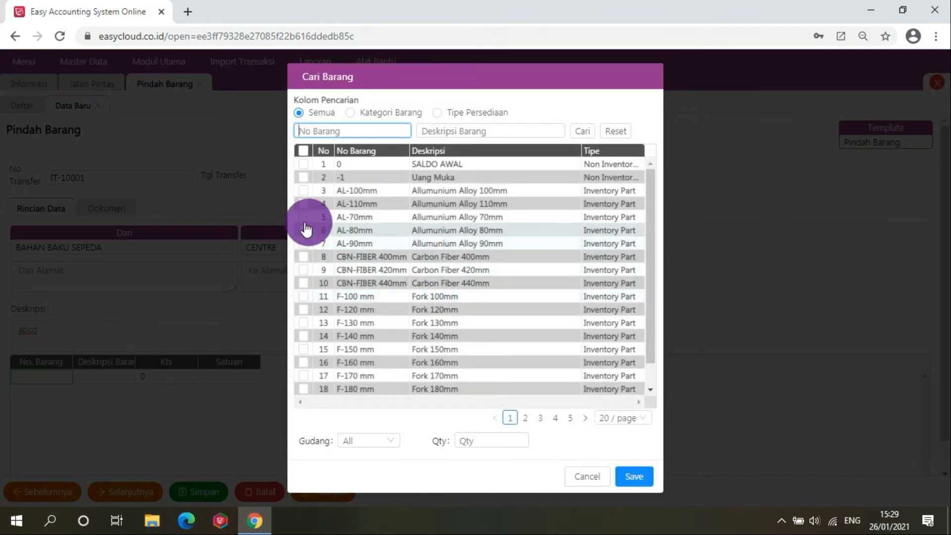
pyautogui.click(303, 204)
pyautogui.click(303, 217)
pyautogui.click(634, 476)
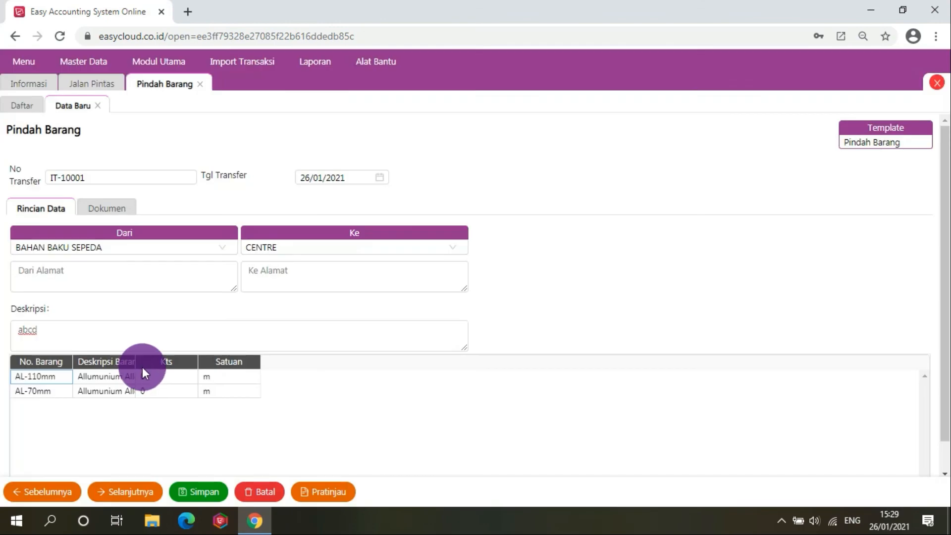
# - Widen the Deskripsi Barang column, set Kts to 2 for AL-110mm and 3 for AL-70mm, and save the transfer
pyautogui.moveTo(136, 363); pyautogui.dragTo(307, 365)
pyautogui.click(335, 378)
pyautogui.write('2')
pyautogui.press('Return')
pyautogui.write('3')
pyautogui.press('Return')
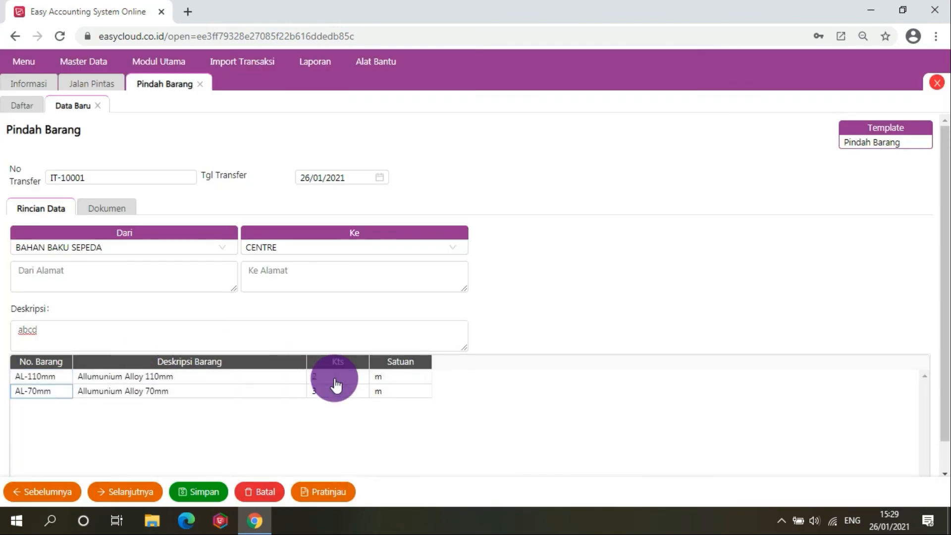
pyautogui.press('Up')
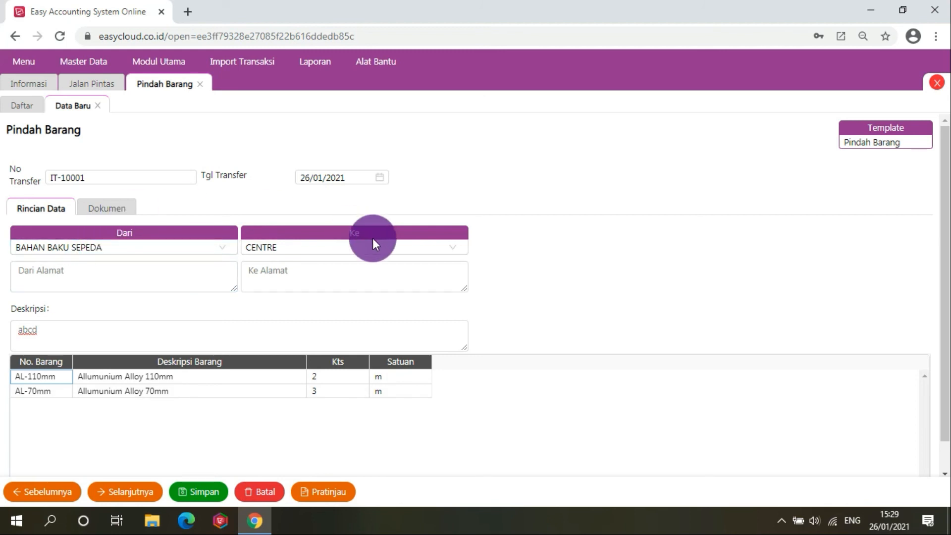
pyautogui.click(209, 494)
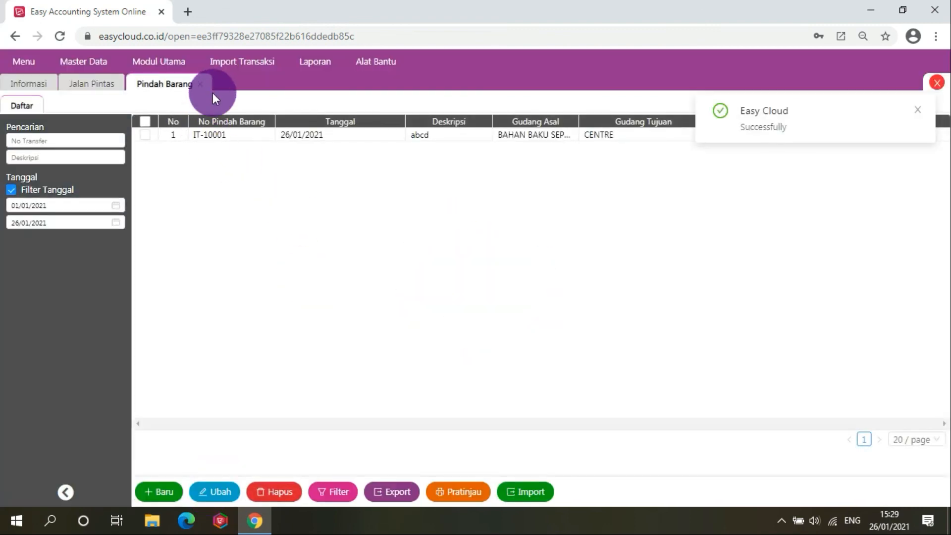
# - Close Pindah Barang and try to open Pengelompokan Barang from the Persediaan shortcuts, dismissing its notice
pyautogui.click(200, 84)
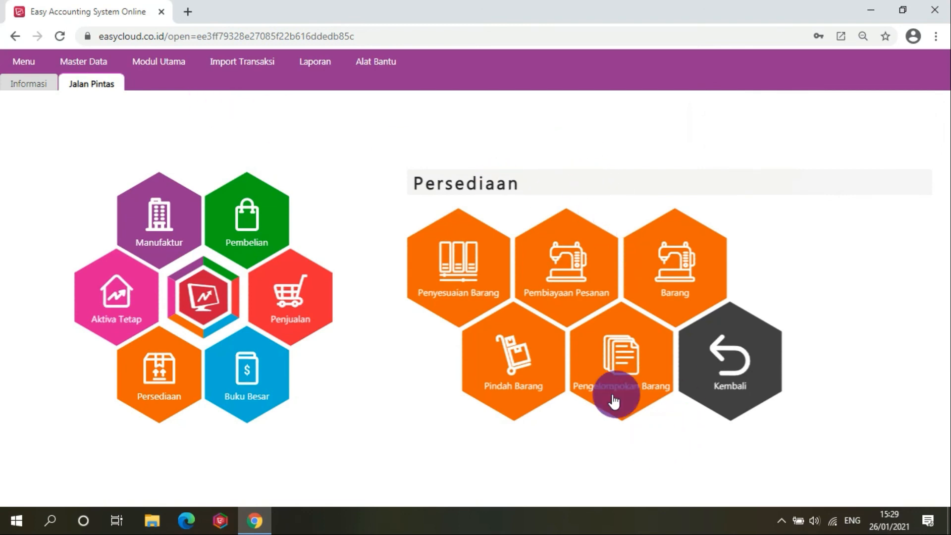
pyautogui.click(619, 379)
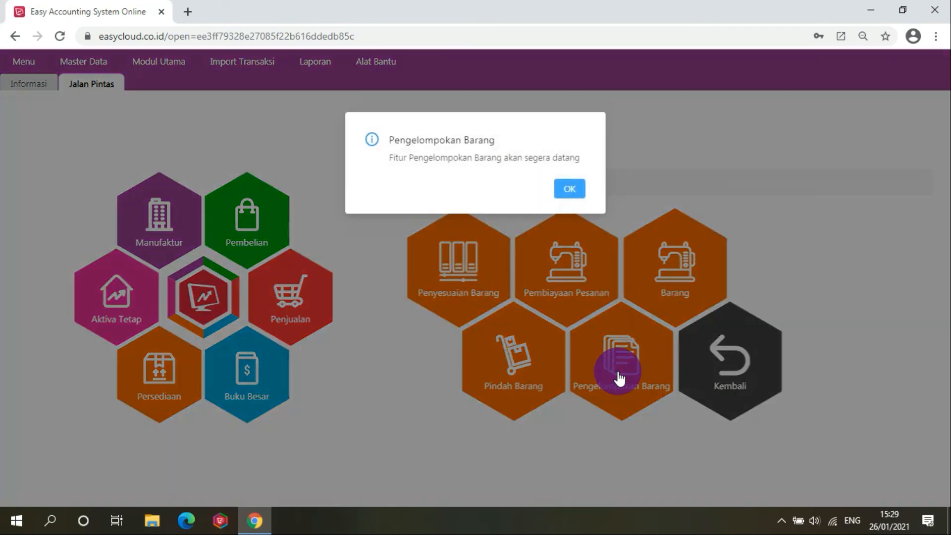
pyautogui.click(569, 189)
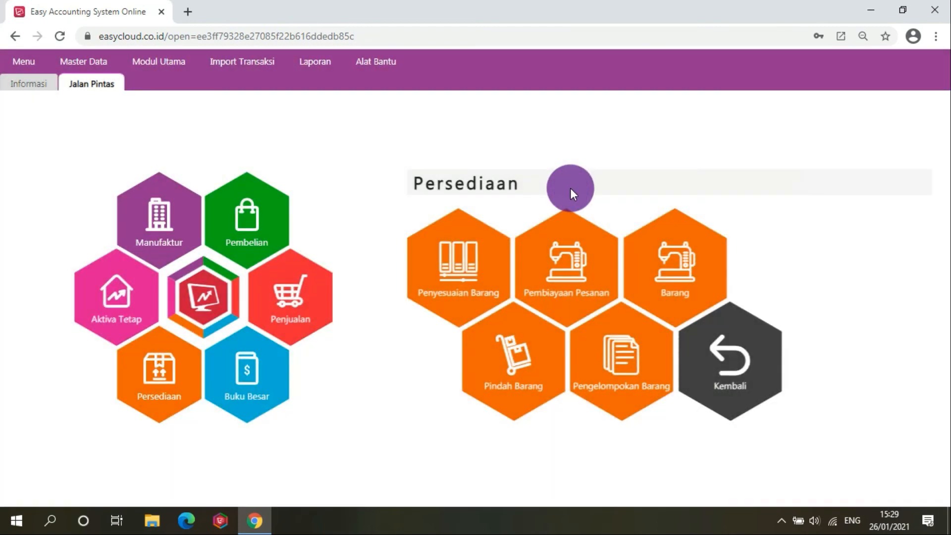